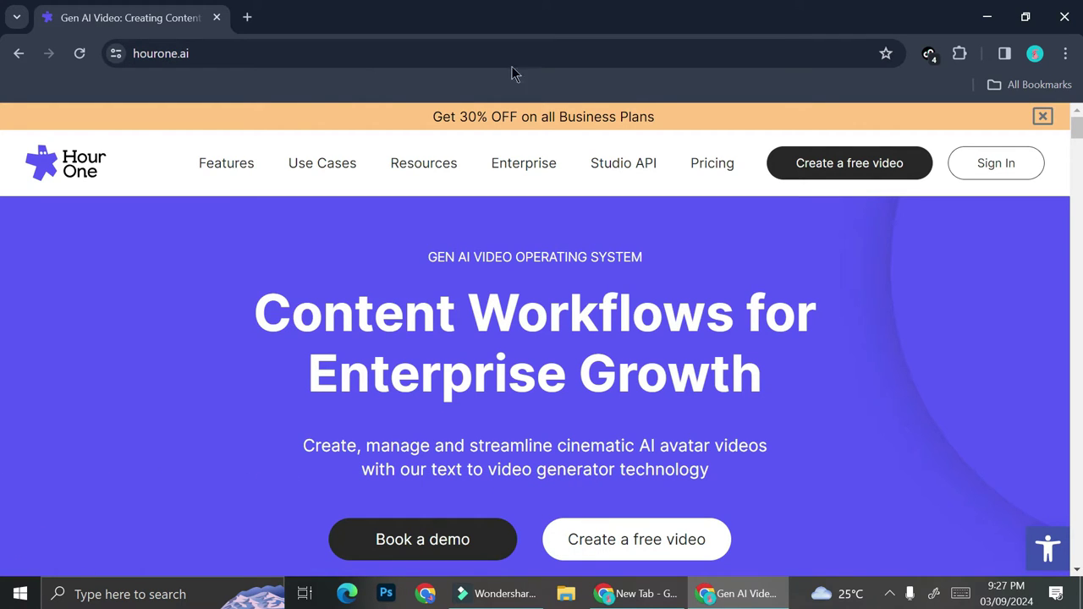
# - Go to the Pricing page from the hourone.ai homepage navigation bar
pyautogui.moveTo(223, 172)
pyautogui.click(706, 164)
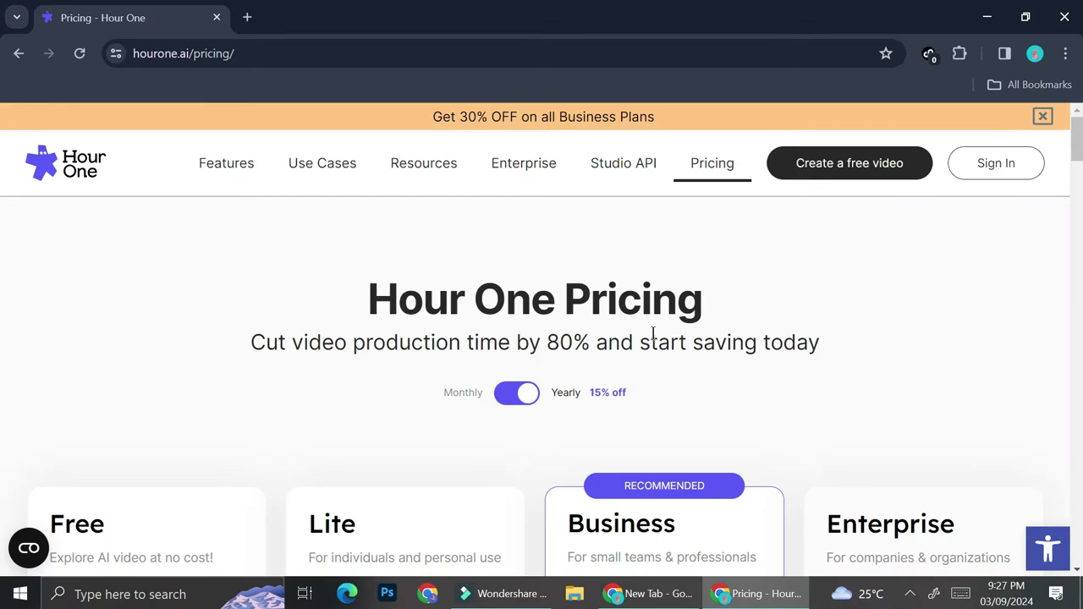
# - Compare monthly and yearly plan prices, ending on yearly billing
pyautogui.scroll(-1, 653, 333)
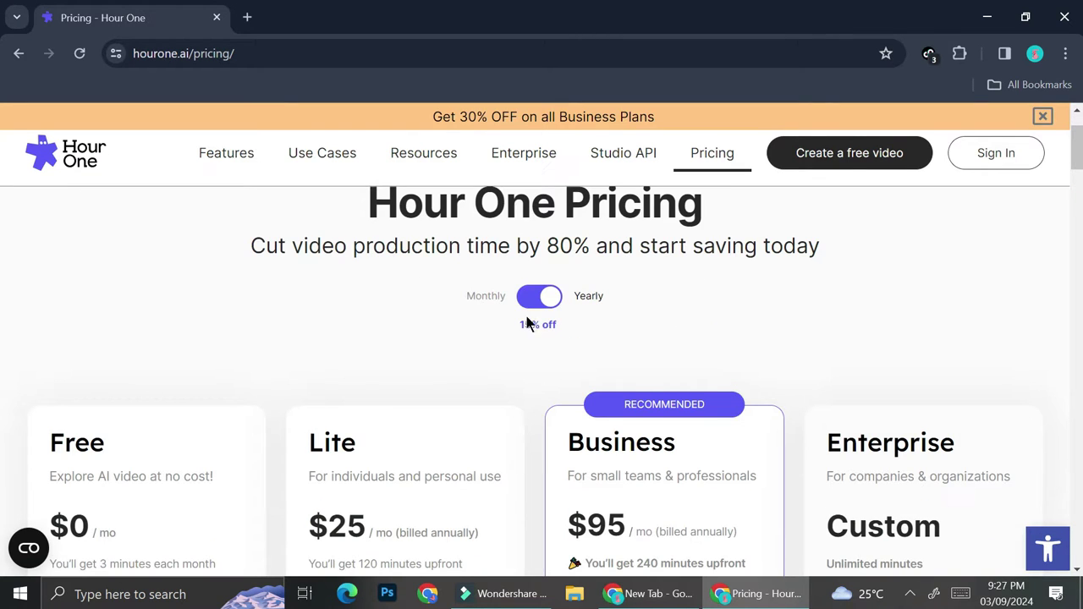
pyautogui.click(542, 299)
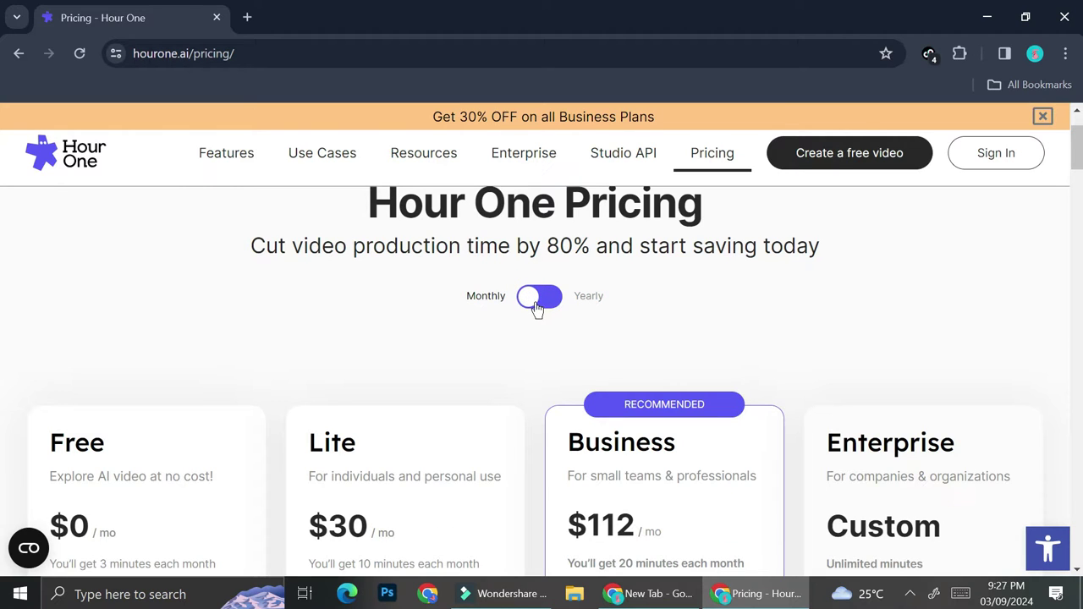
pyautogui.click(535, 302)
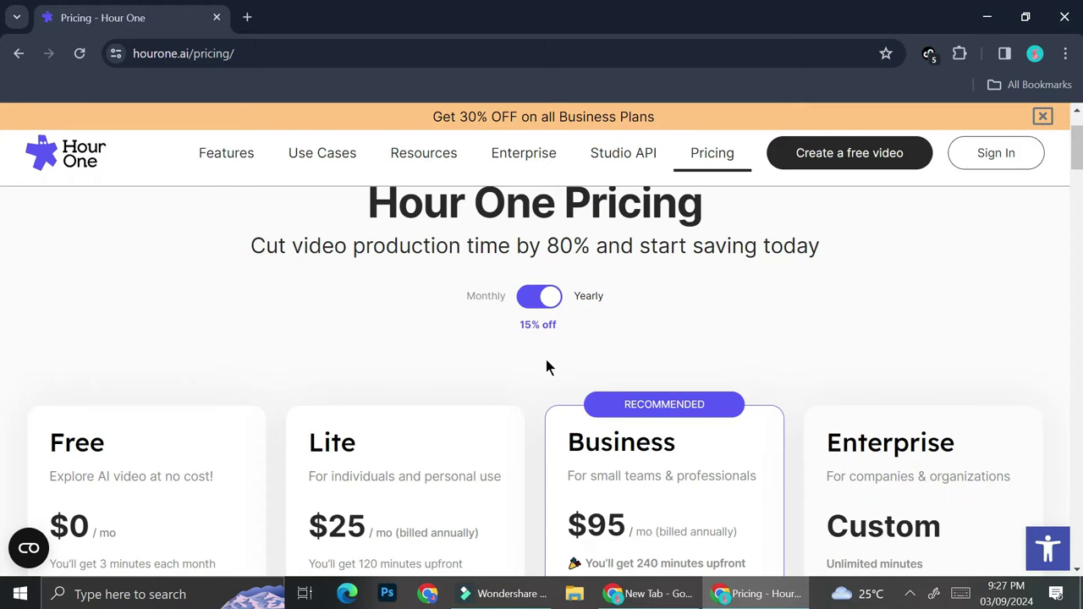
# - Browse the Free, Lite, Business and Enterprise plans, then start signing up for Free
pyautogui.scroll(-3, 551, 343)
pyautogui.scroll(1, 552, 348)
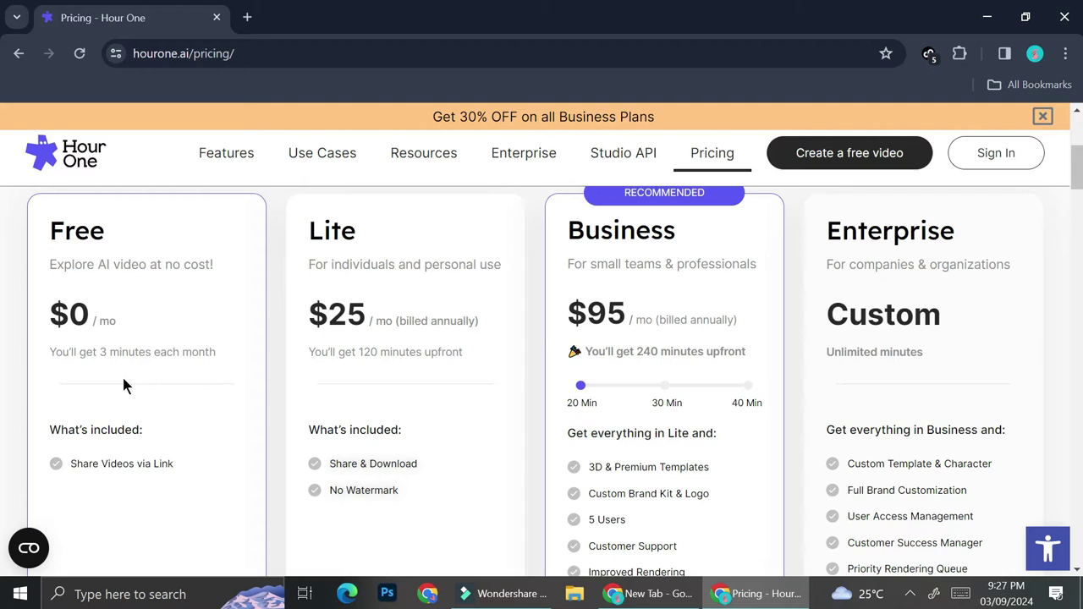
pyautogui.scroll(-1, 123, 386)
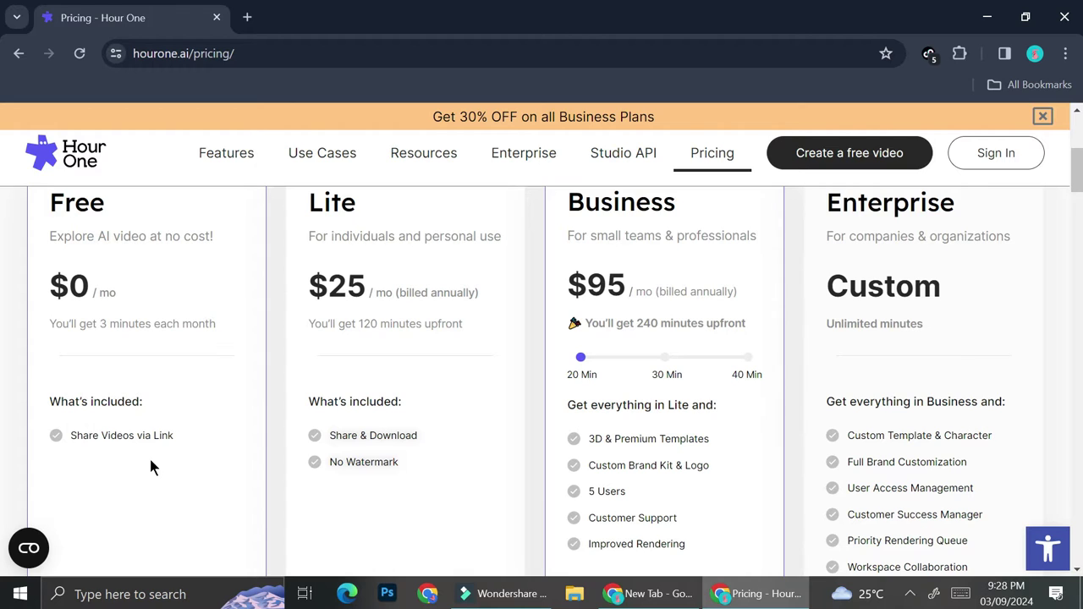
pyautogui.scroll(2, 389, 357)
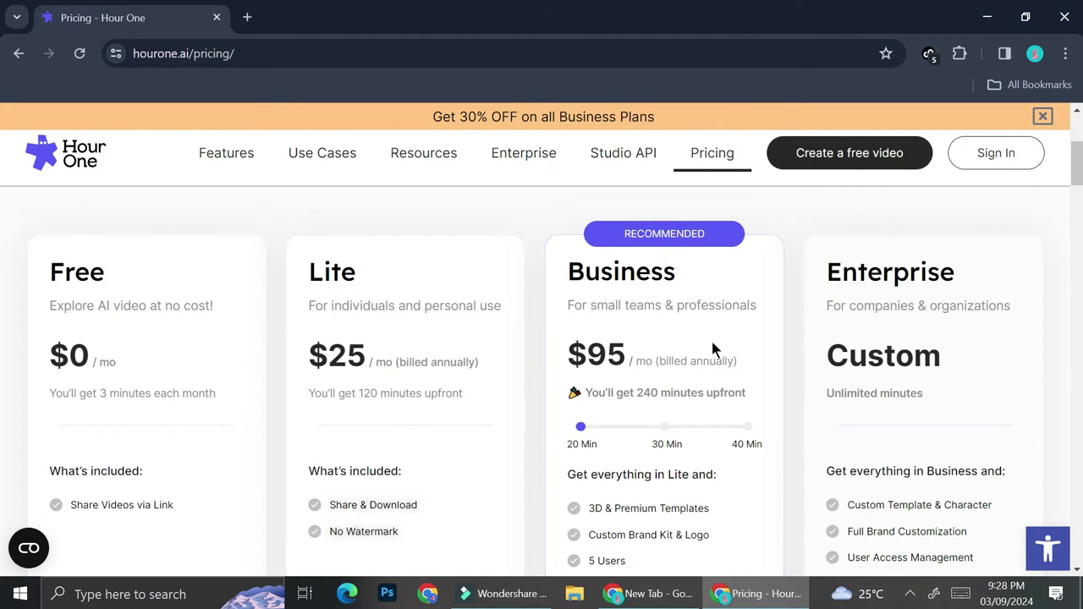
pyautogui.scroll(-1, 880, 360)
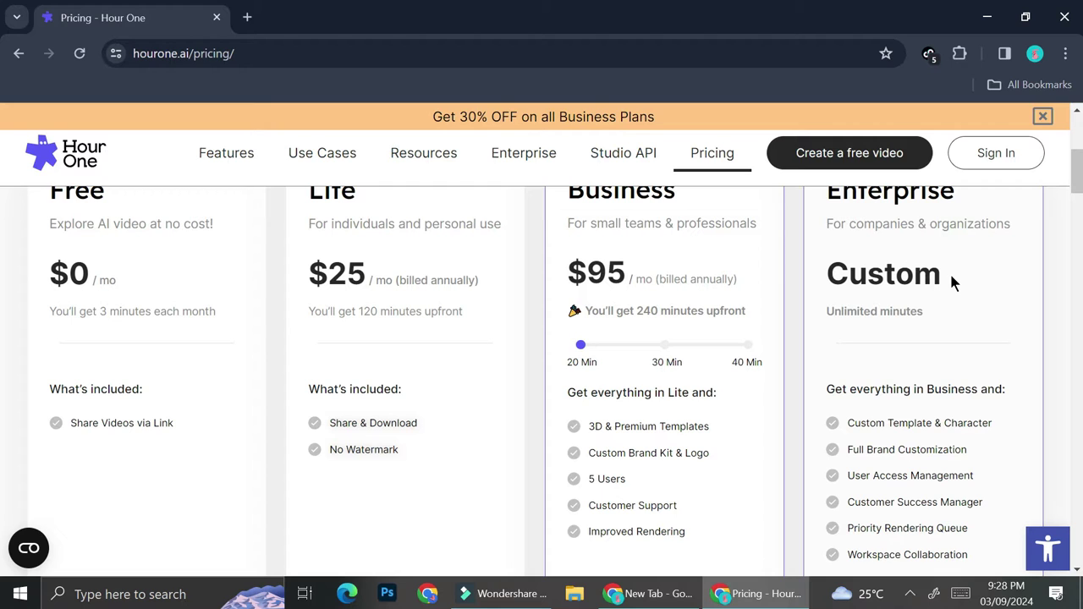
pyautogui.scroll(-1, 778, 406)
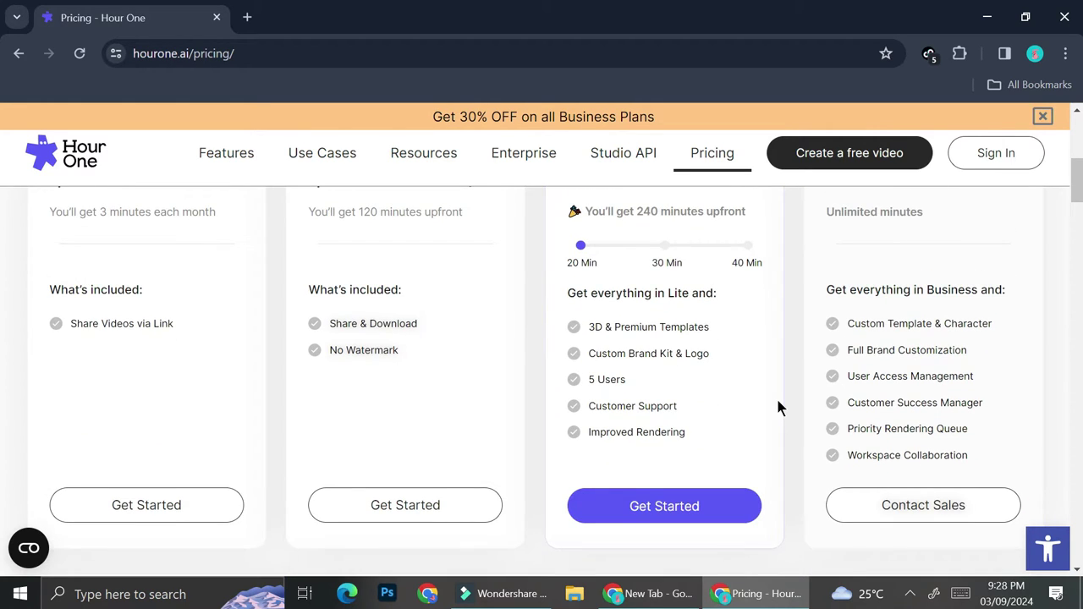
pyautogui.scroll(-1, 333, 364)
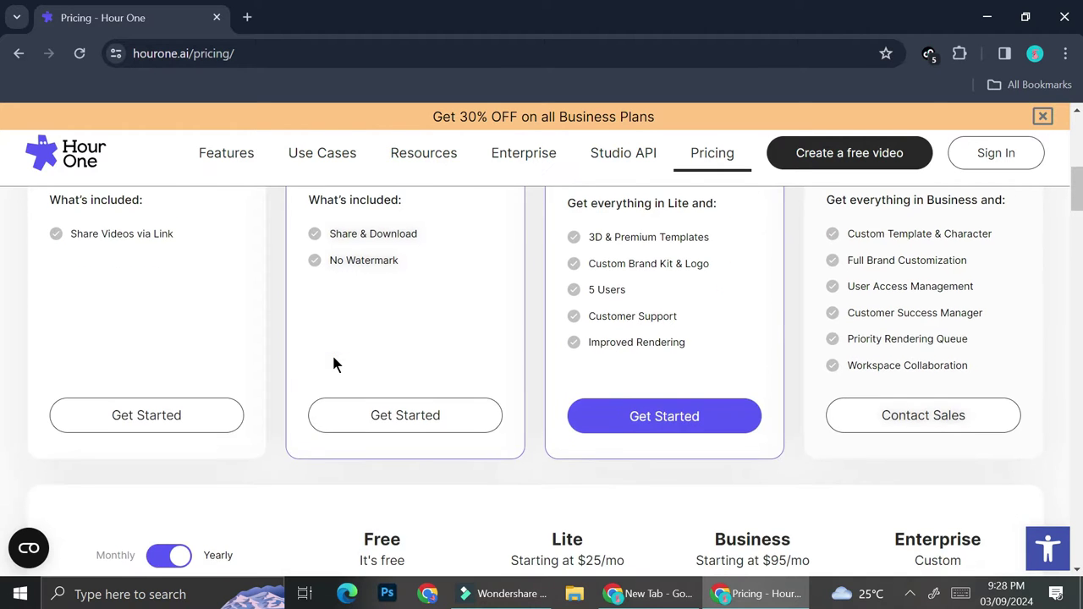
pyautogui.click(106, 413)
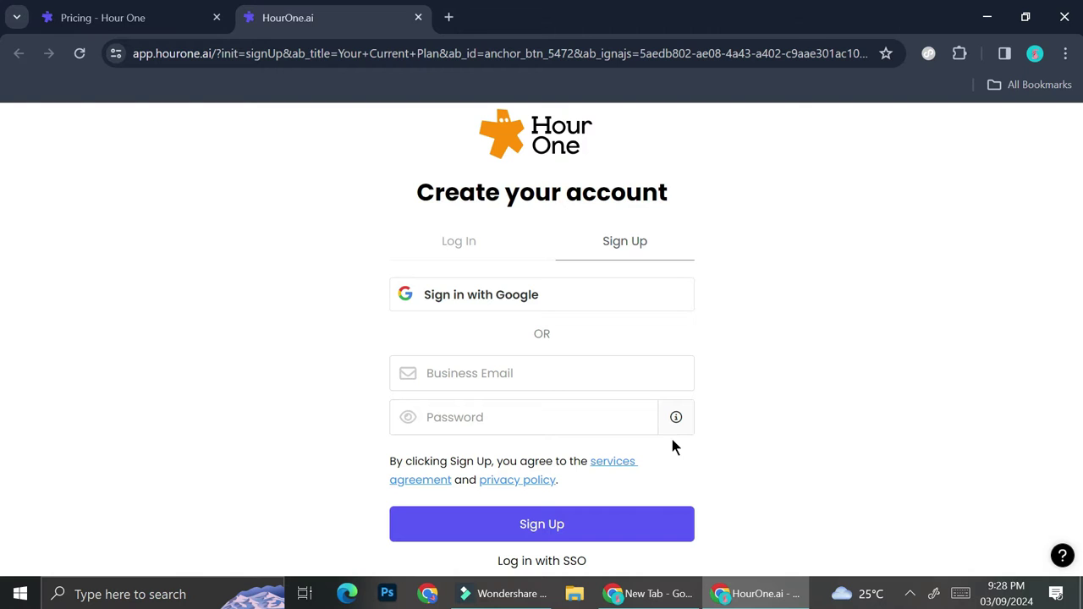
# - Create the free account by signing in with Google
pyautogui.click(629, 312)
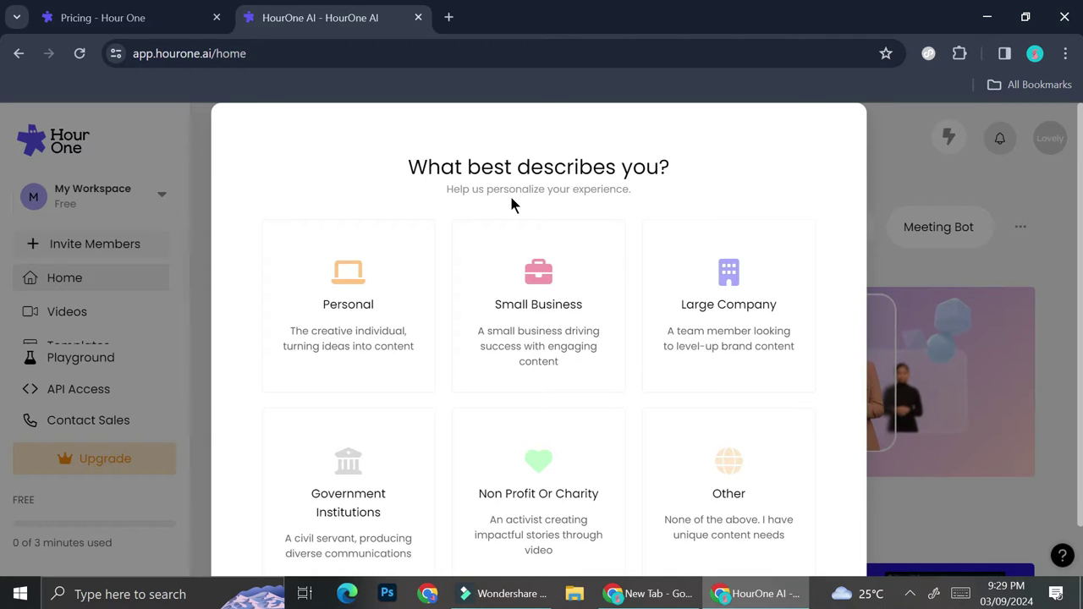
# - Answer onboarding with Personal, 0-30 minutes of video monthly, and Social Media Content
pyautogui.scroll(-1, 480, 324)
pyautogui.scroll(1, 480, 325)
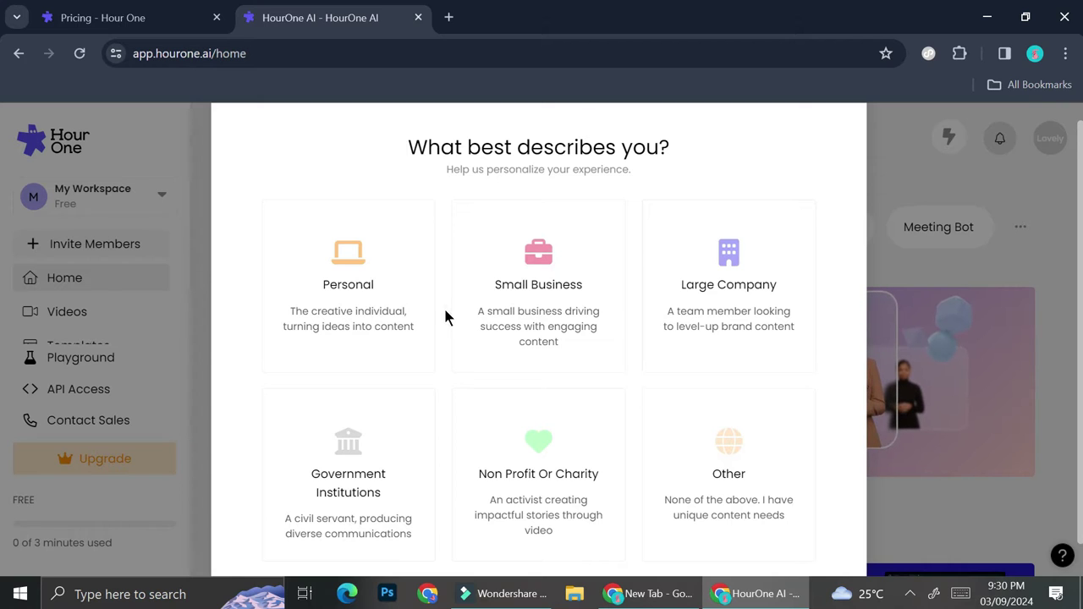
pyautogui.click(415, 327)
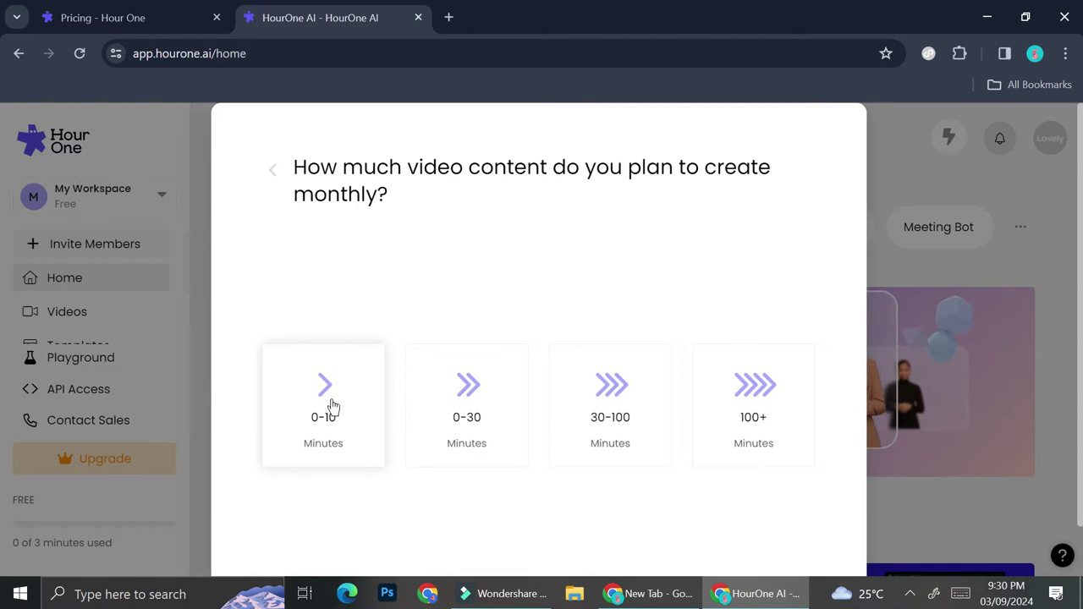
pyautogui.click(460, 428)
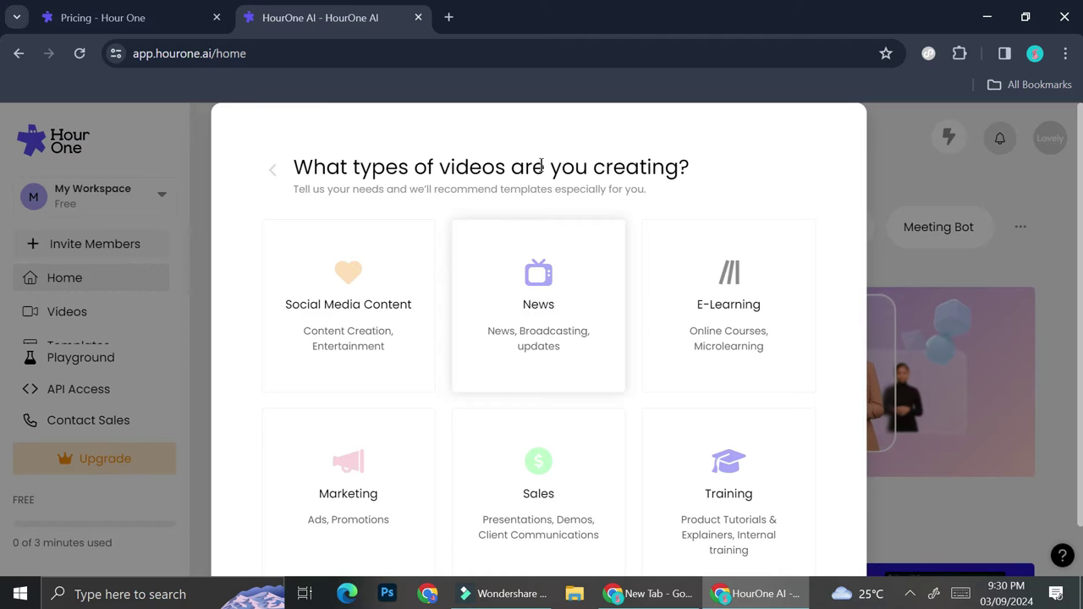
pyautogui.click(328, 352)
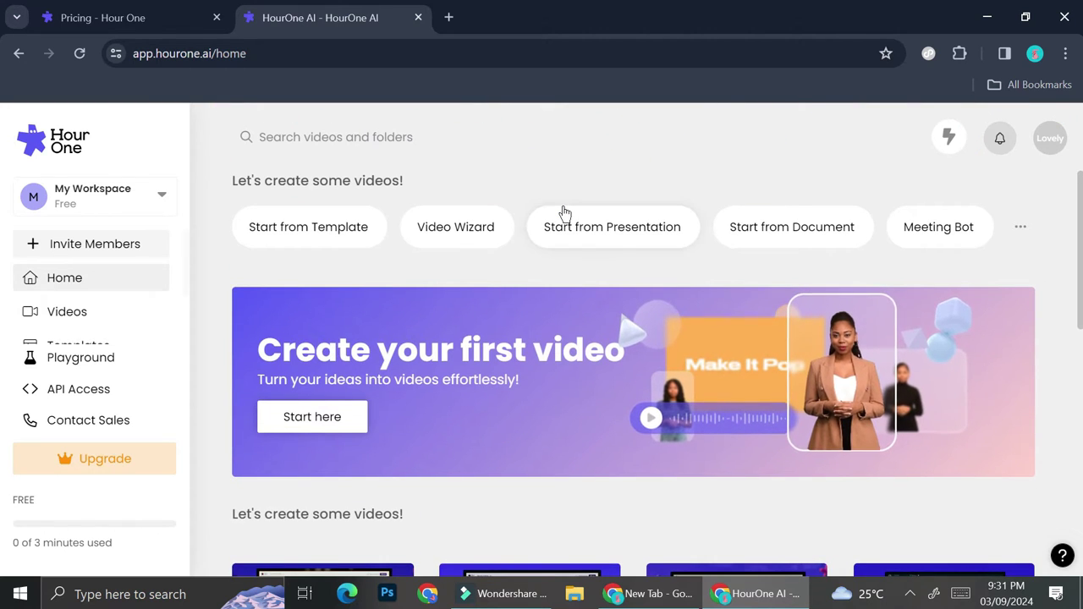
pyautogui.scroll(-4, 540, 306)
pyautogui.scroll(-3, 540, 306)
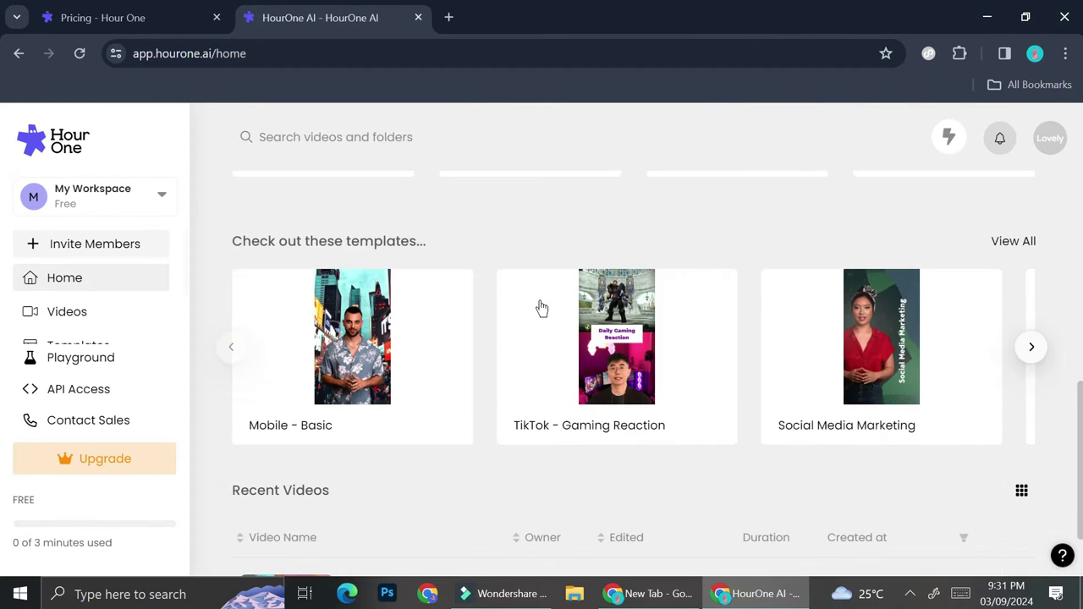
pyautogui.scroll(-2, 539, 308)
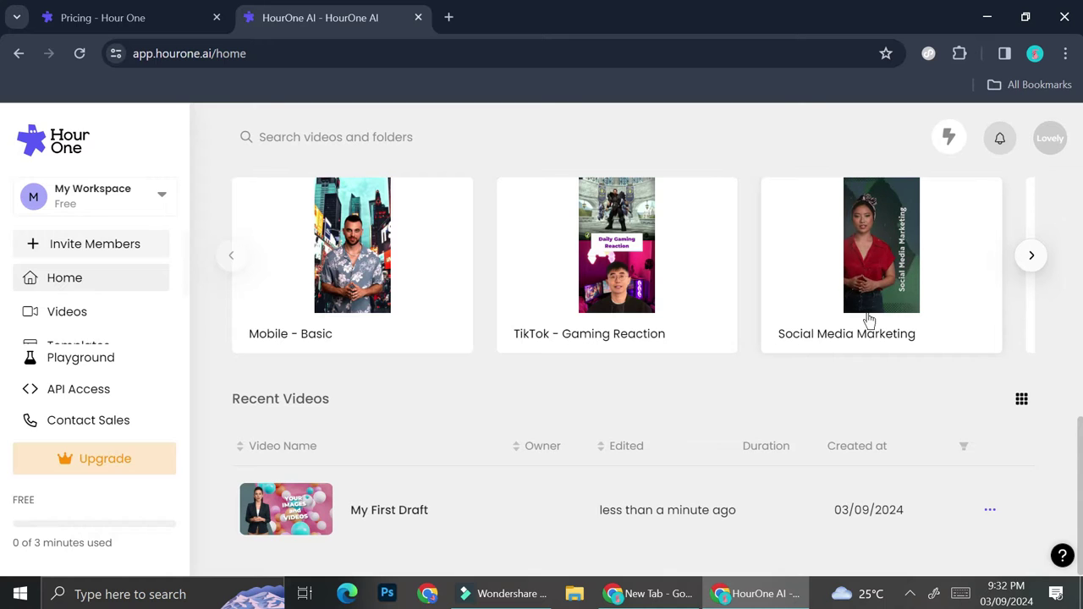
pyautogui.scroll(5, 728, 401)
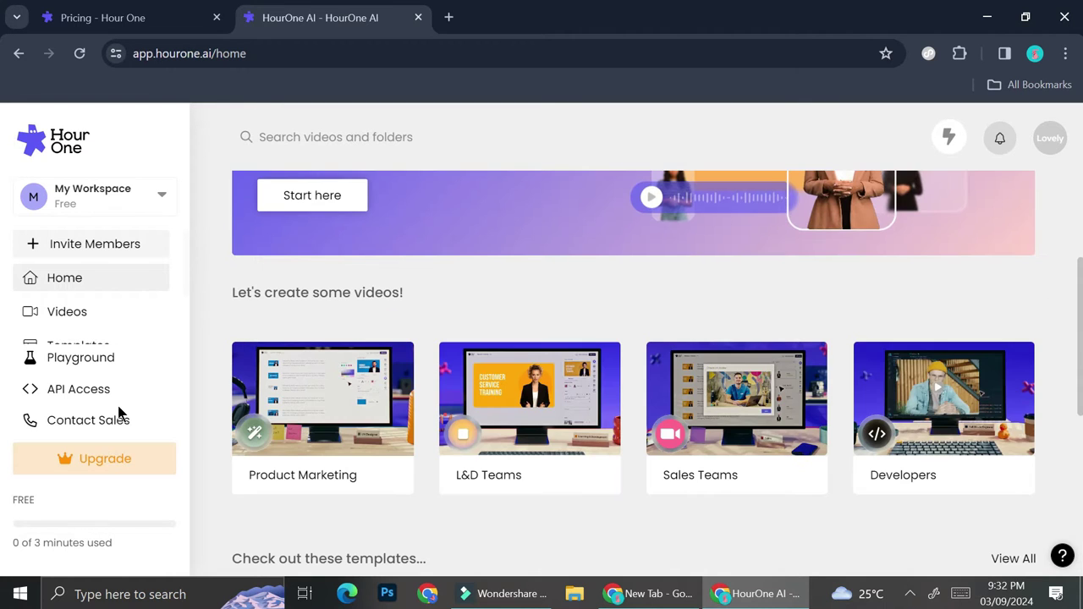
pyautogui.scroll(2, 370, 352)
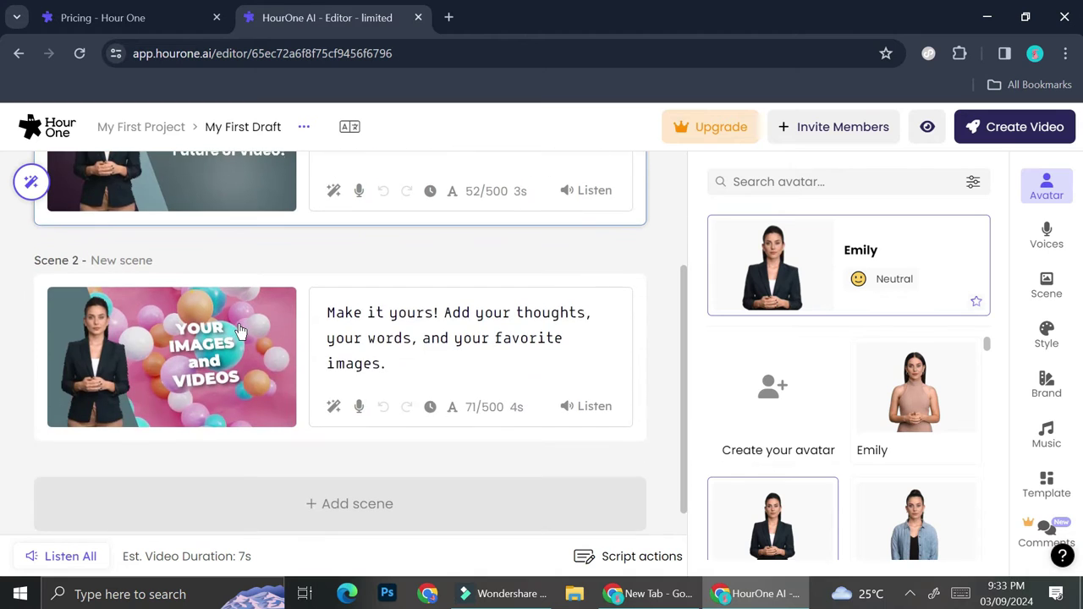
# - Try the Emily avatars, first in the beige top and then in denim
pyautogui.scroll(2, 241, 330)
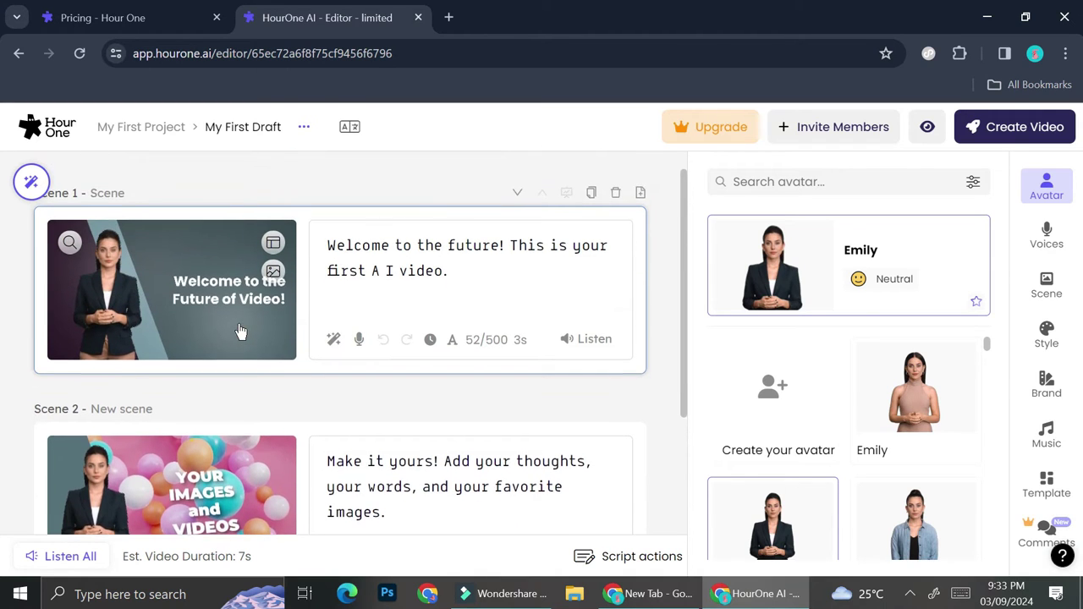
pyautogui.scroll(-1, 779, 381)
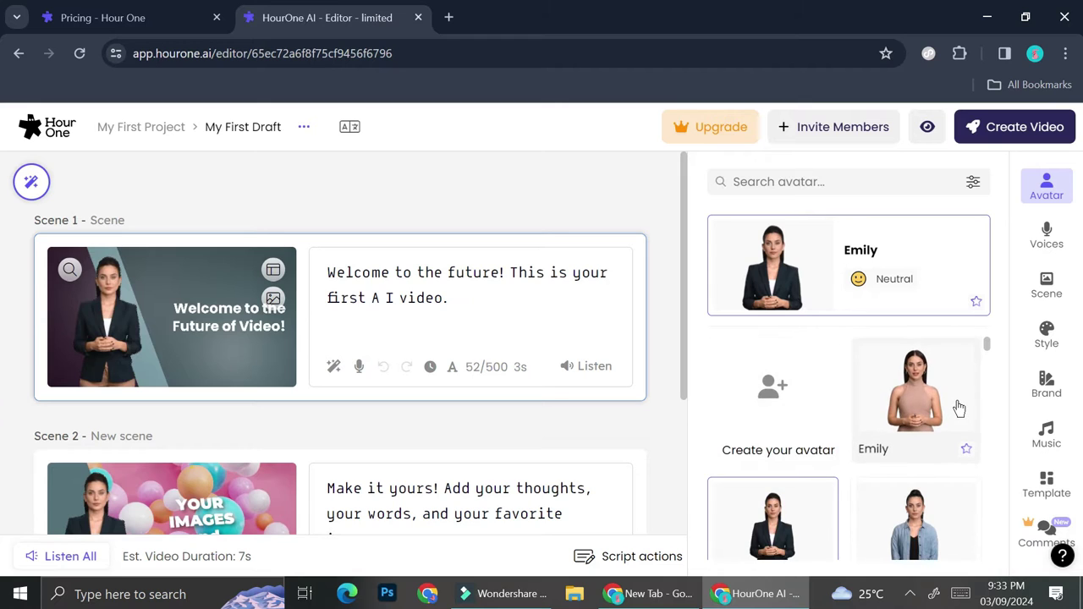
pyautogui.click(959, 409)
pyautogui.scroll(-1, 960, 409)
pyautogui.click(918, 438)
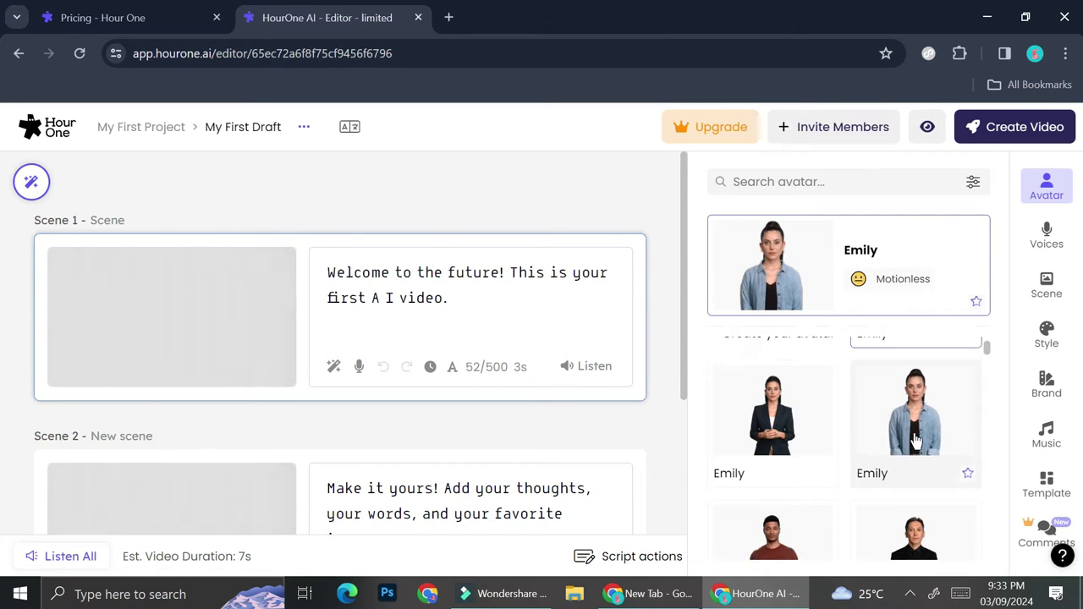
pyautogui.scroll(1, 798, 400)
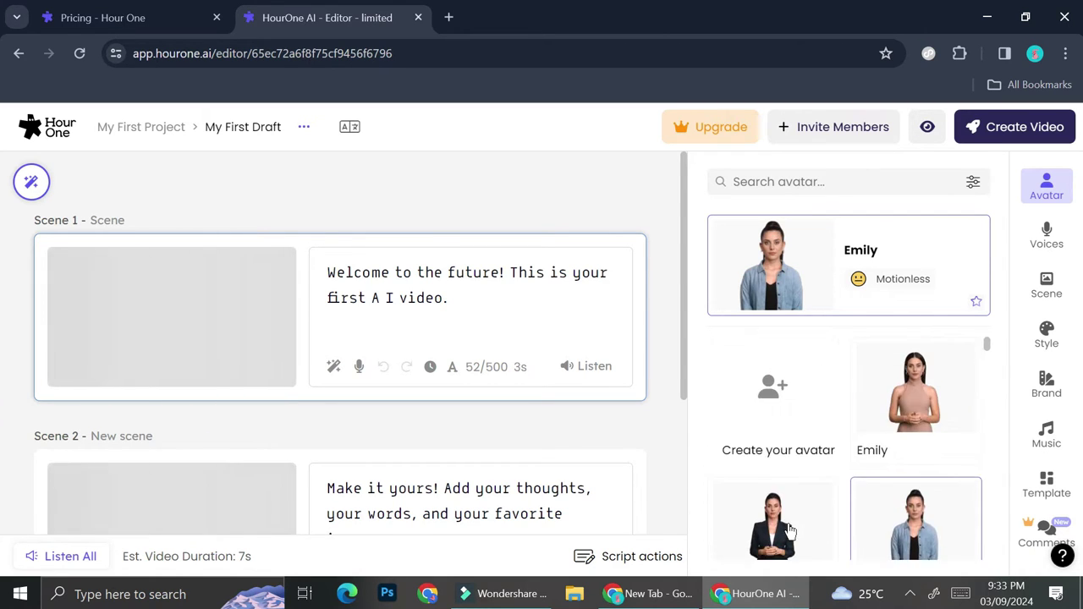
# - View the create-your-own-avatar prompt twice and dismiss it both times
pyautogui.click(800, 391)
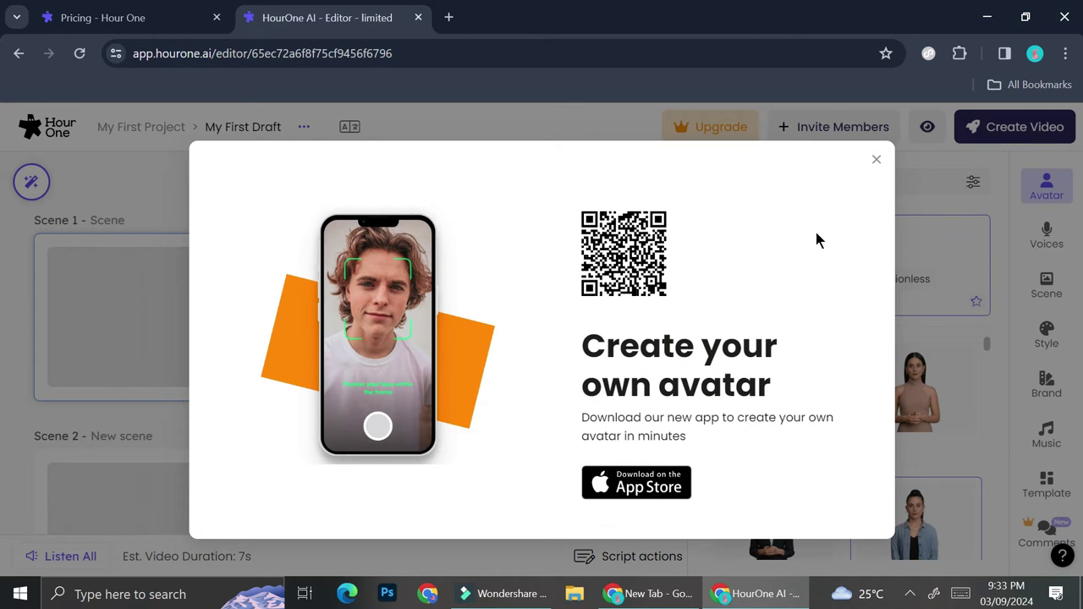
pyautogui.click(875, 163)
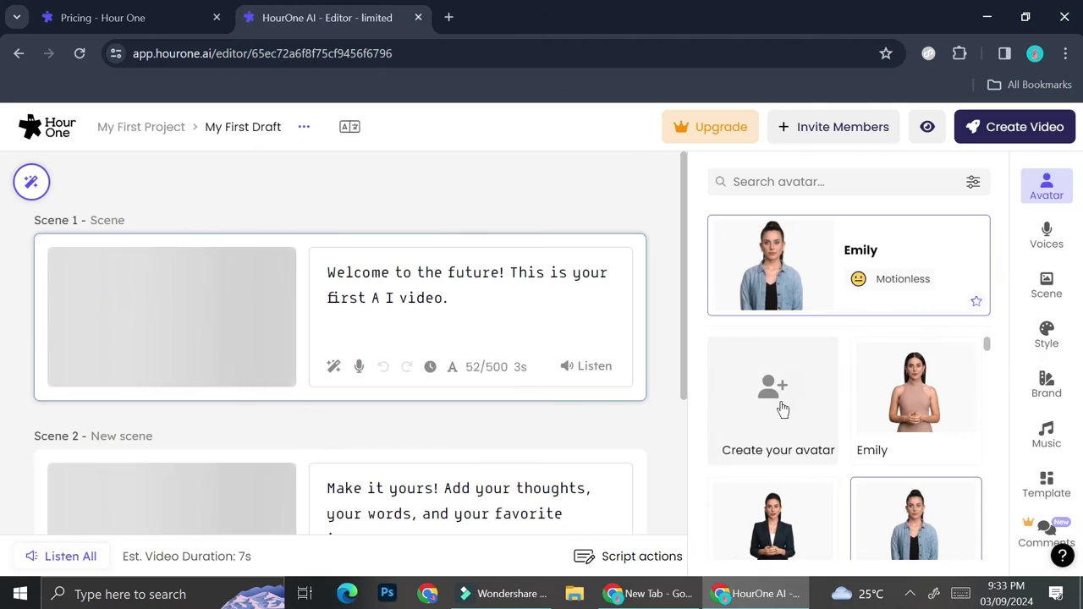
pyautogui.click(783, 409)
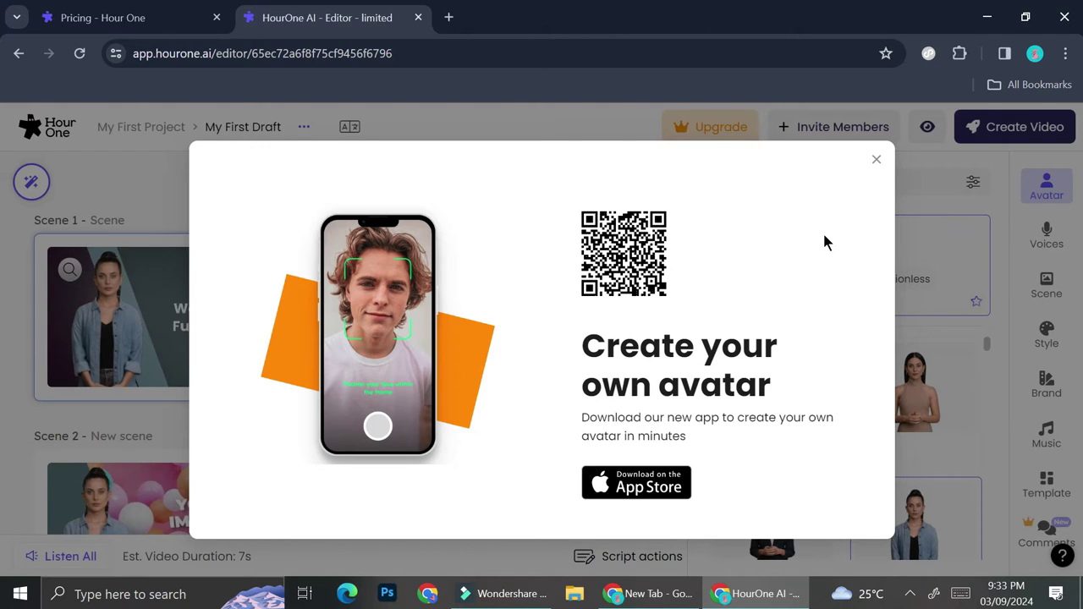
pyautogui.click(877, 161)
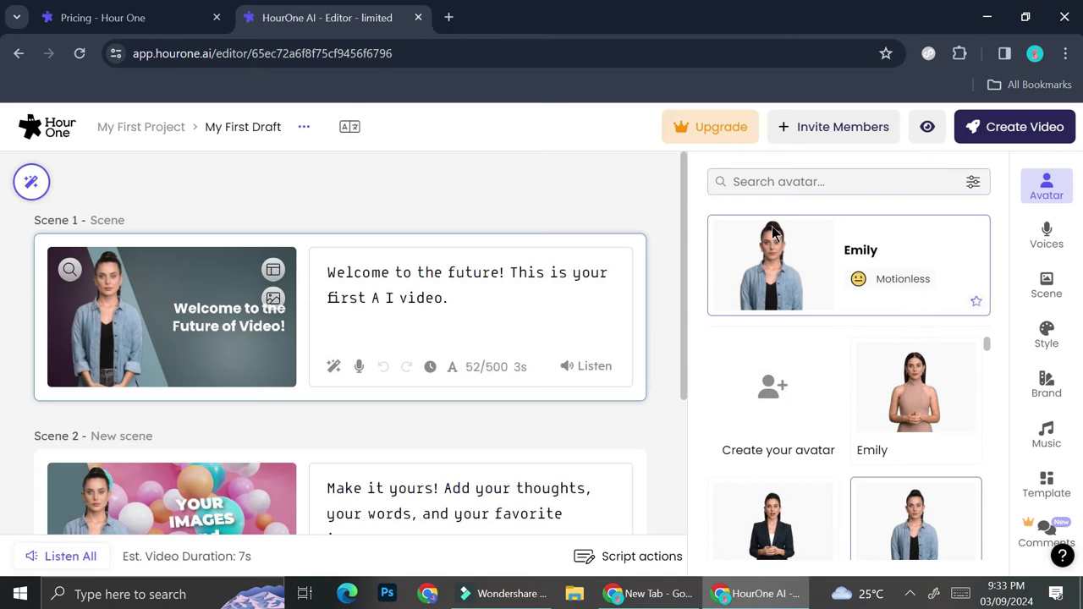
# - Pick Sofia, then switch the presenter to the curly-haired avatar
pyautogui.scroll(-2, 881, 423)
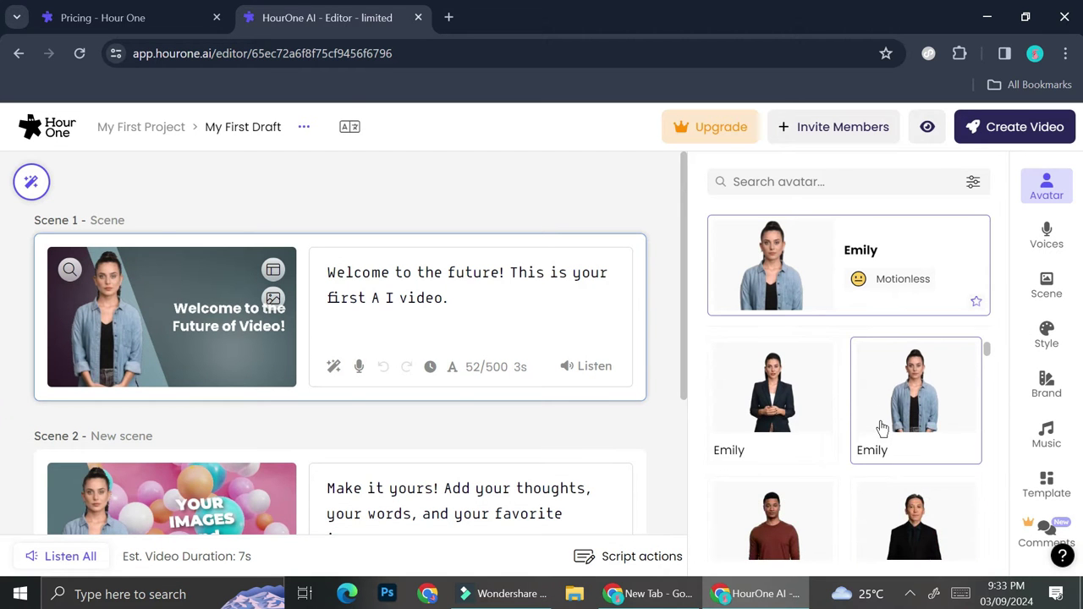
pyautogui.scroll(-3, 880, 428)
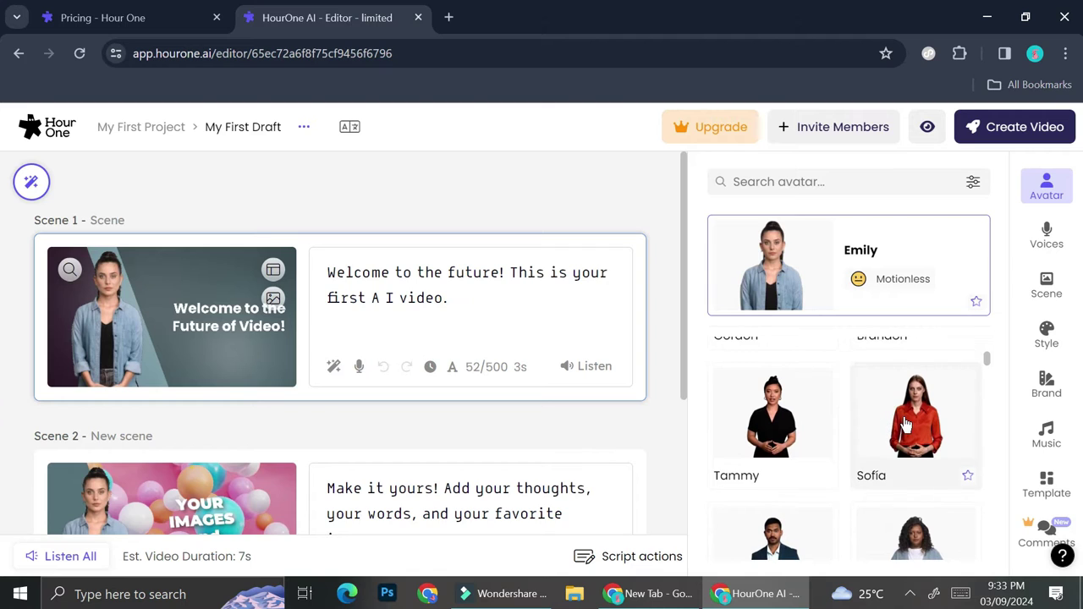
pyautogui.click(906, 425)
pyautogui.scroll(-1, 817, 454)
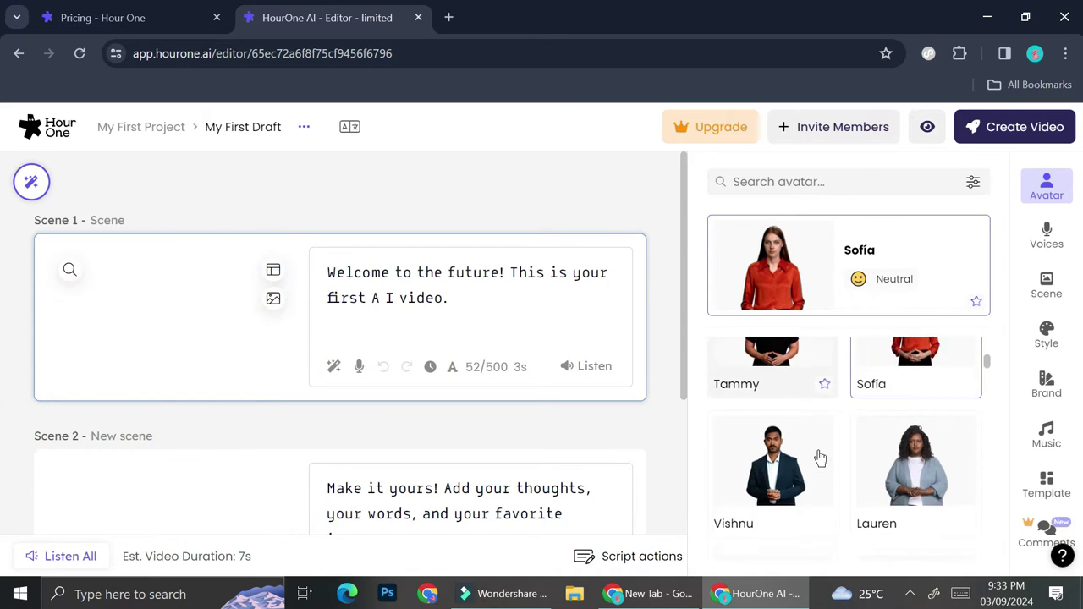
pyautogui.scroll(-3, 818, 457)
pyautogui.click(787, 406)
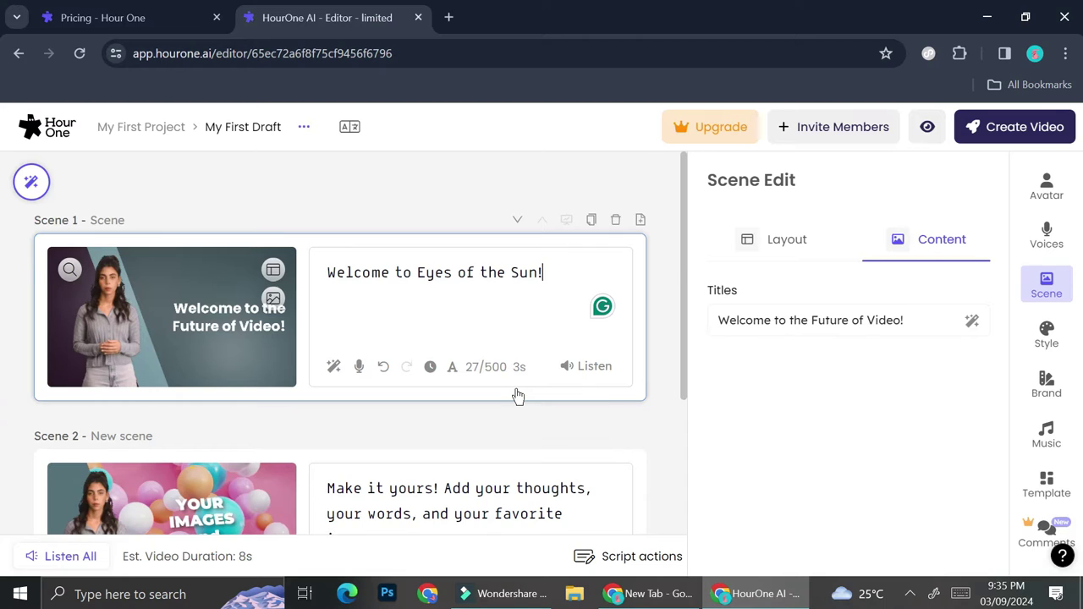
# - Replace Scene 2's script with 'The best place for you to buy homemade accessories'
pyautogui.scroll(-2, 518, 396)
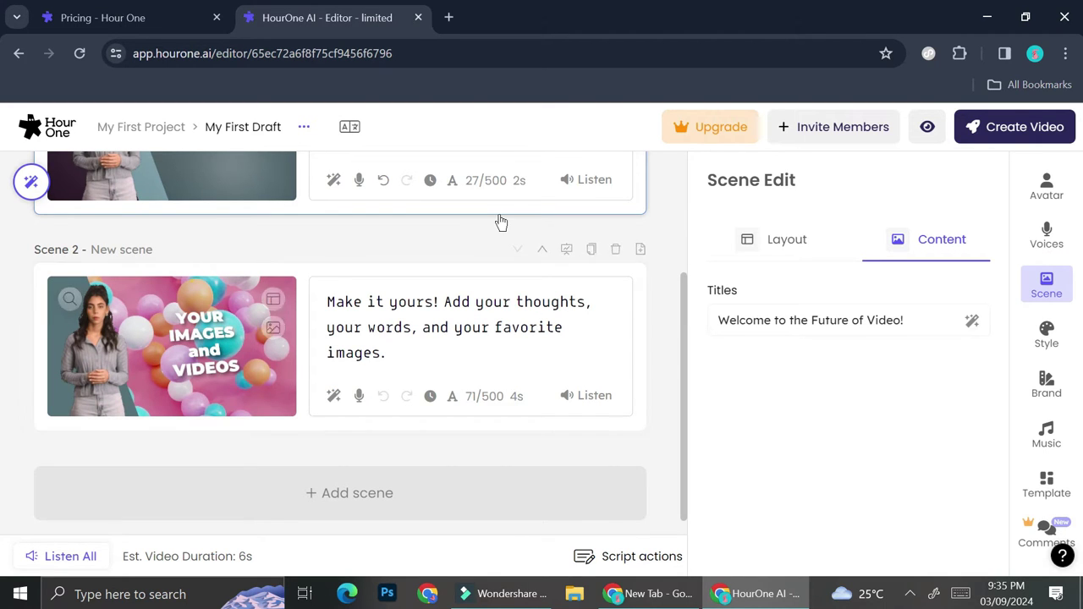
pyautogui.scroll(2, 498, 269)
pyautogui.scroll(-2, 491, 280)
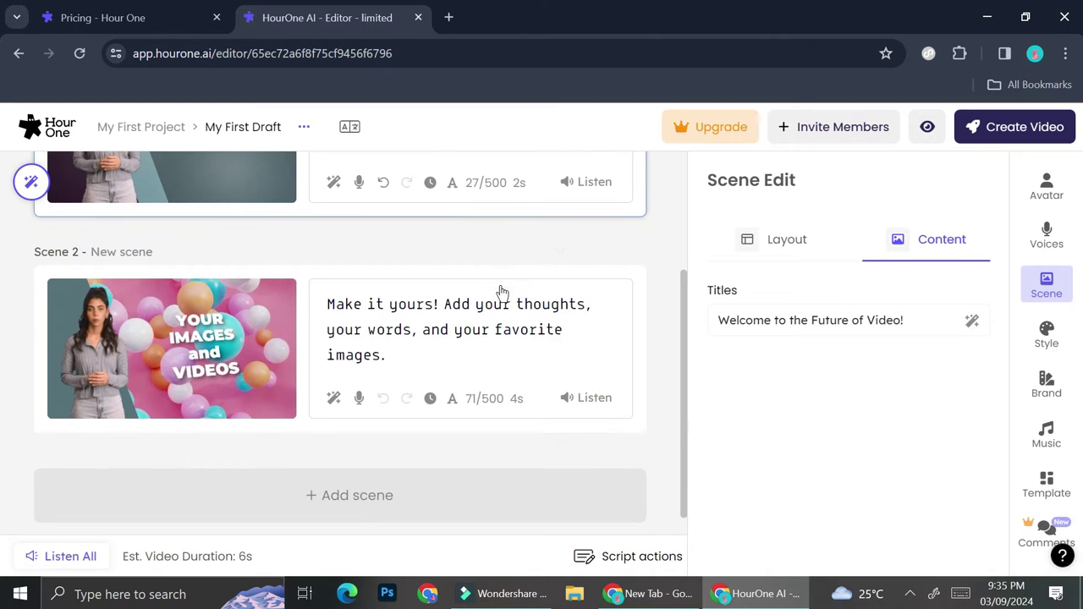
pyautogui.moveTo(406, 355); pyautogui.dragTo(314, 307)
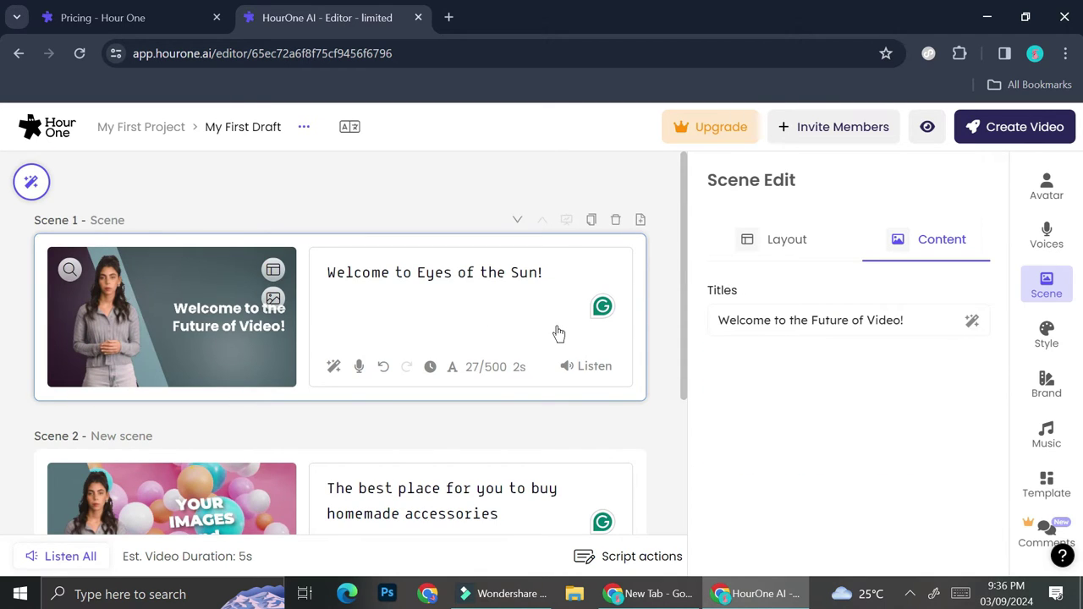
pyautogui.click(819, 244)
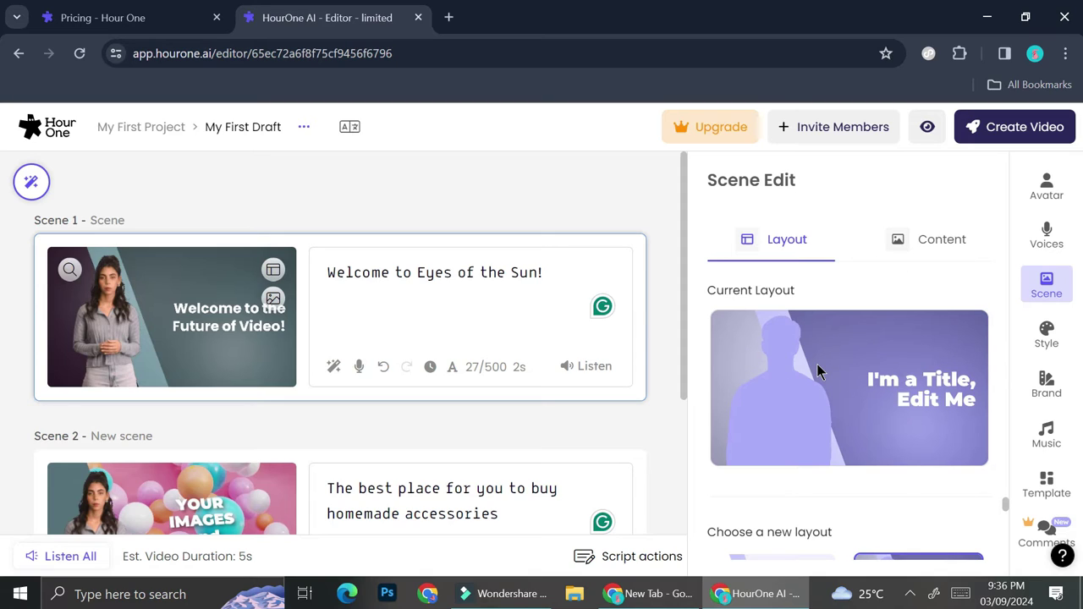
# - Give Scene 1 the large-image layout, showing the sunset silhouette photo
pyautogui.scroll(-1, 806, 504)
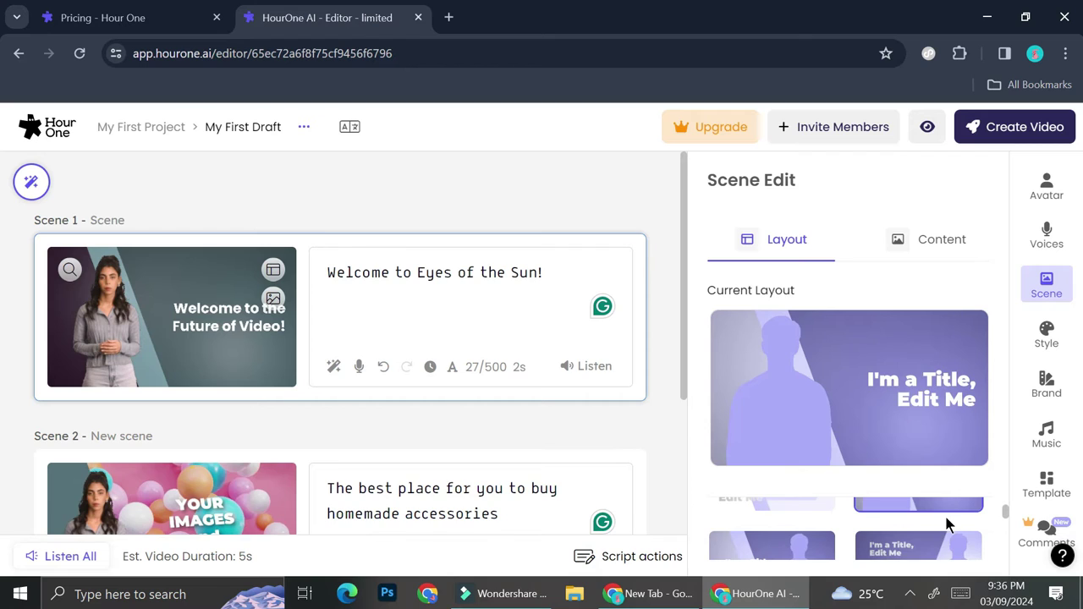
pyautogui.scroll(-1, 946, 521)
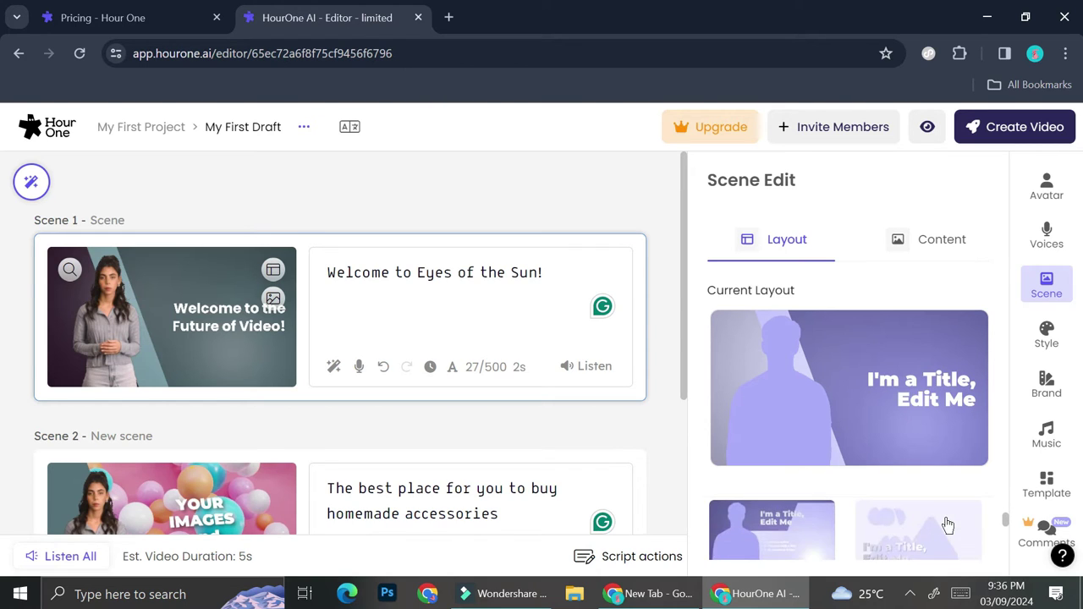
pyautogui.click(940, 527)
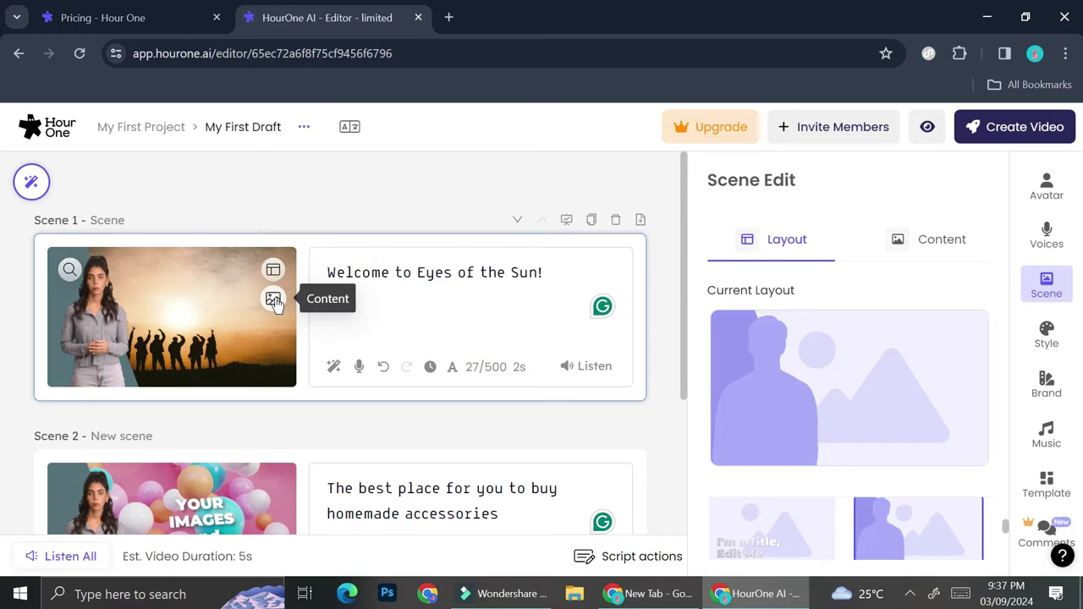
pyautogui.click(274, 300)
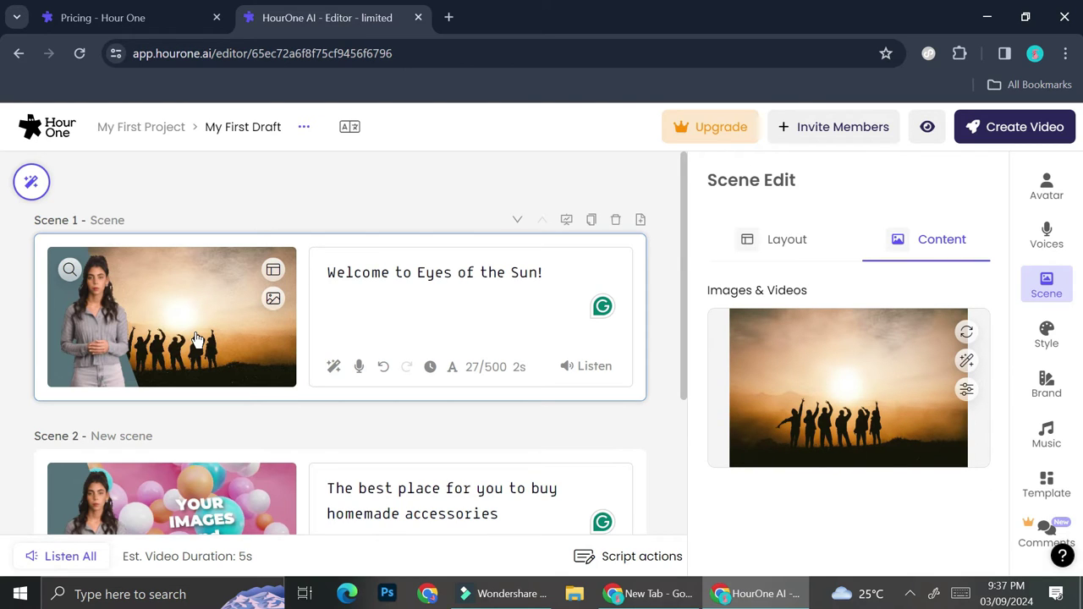
# - Set Scene 1's image to the Eyes of the.png logo from My Media
pyautogui.click(833, 415)
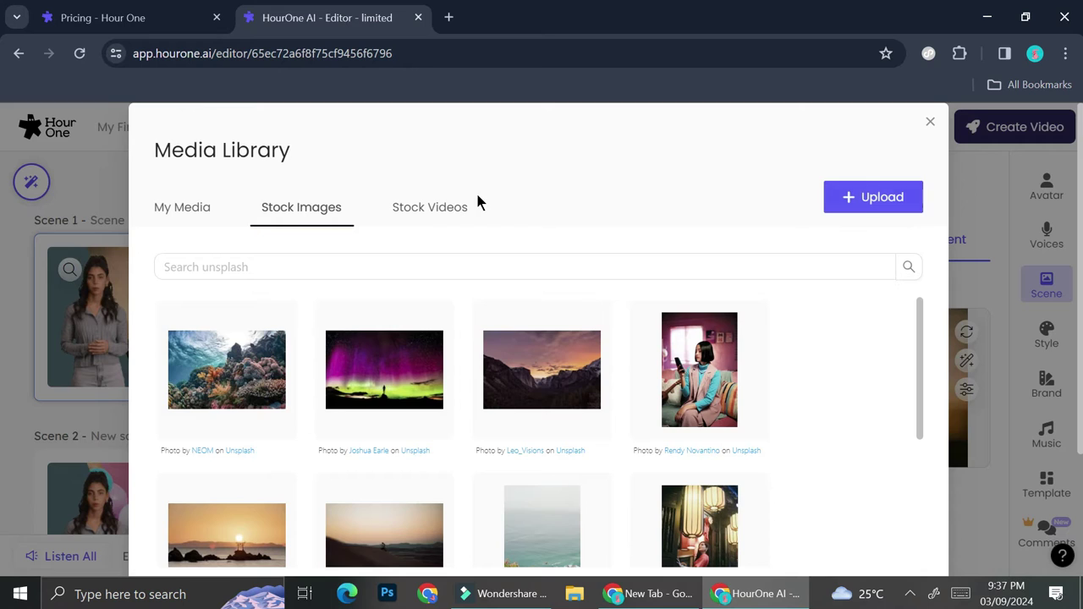
pyautogui.scroll(-2, 471, 469)
pyautogui.scroll(1, 472, 472)
pyautogui.scroll(1, 472, 472)
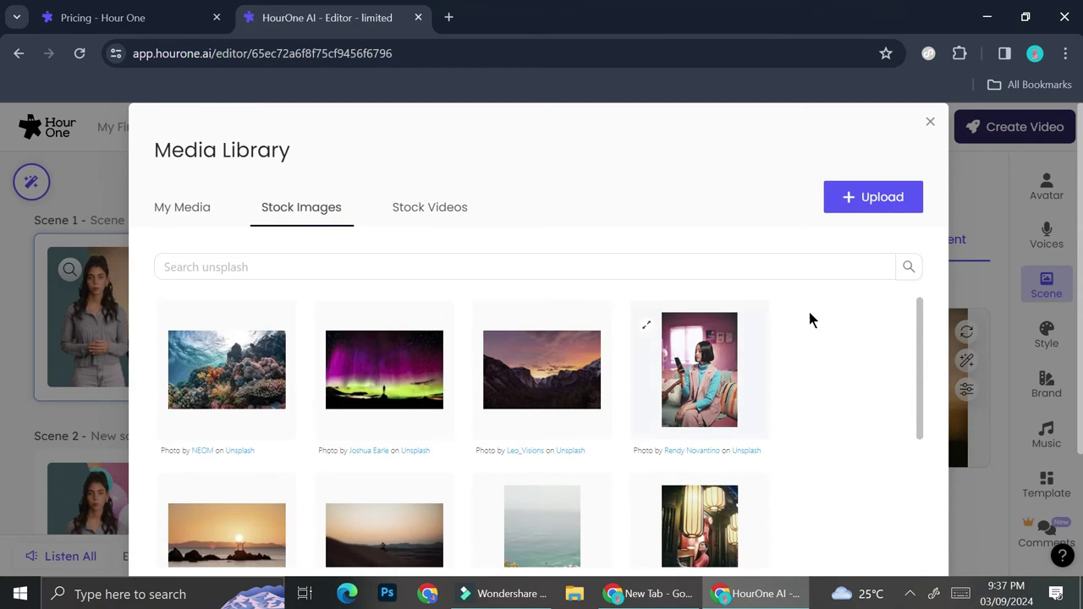
pyautogui.click(877, 213)
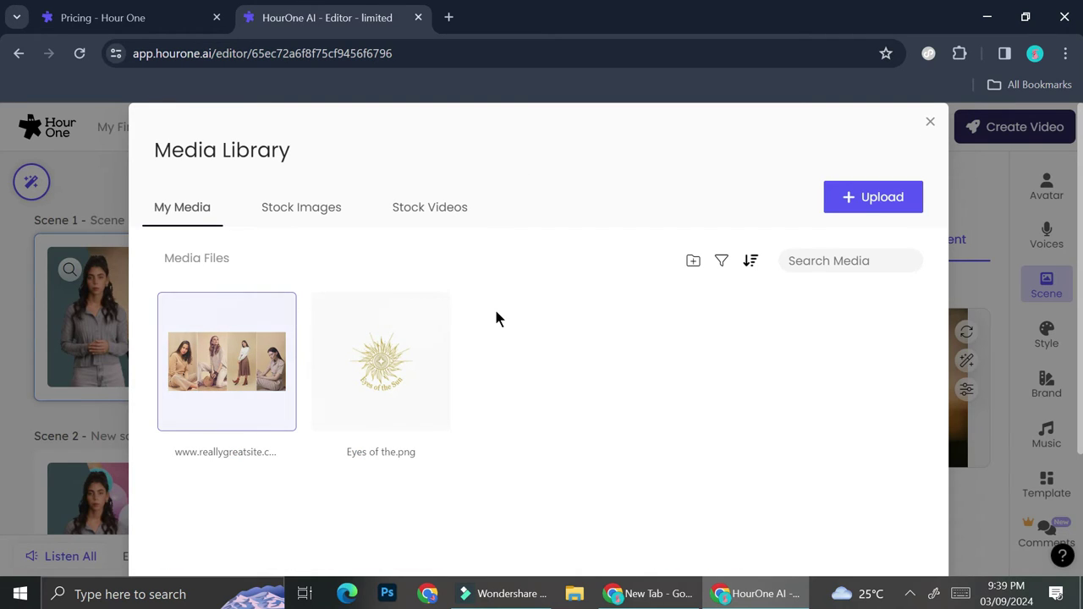
pyautogui.moveTo(296, 386)
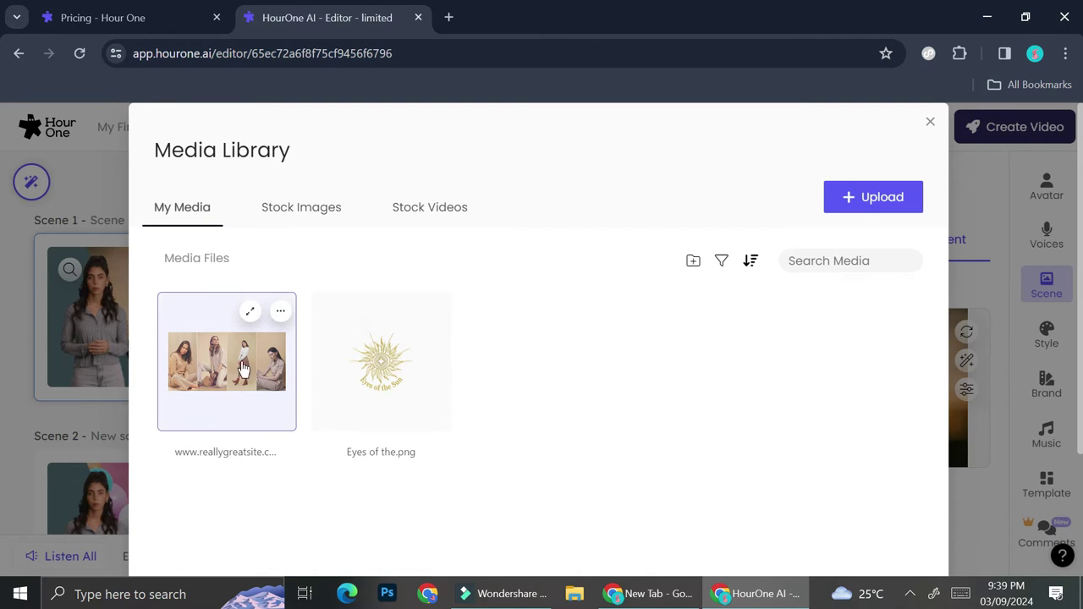
pyautogui.click(381, 398)
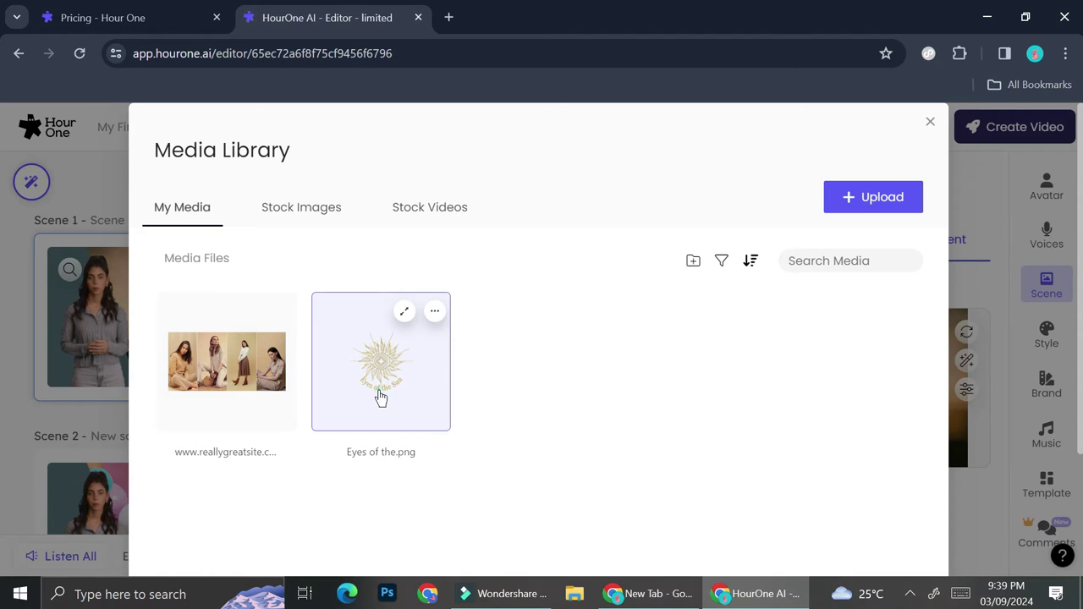
pyautogui.click(380, 397)
pyautogui.click(841, 350)
pyautogui.scroll(-2, 451, 415)
pyautogui.click(849, 543)
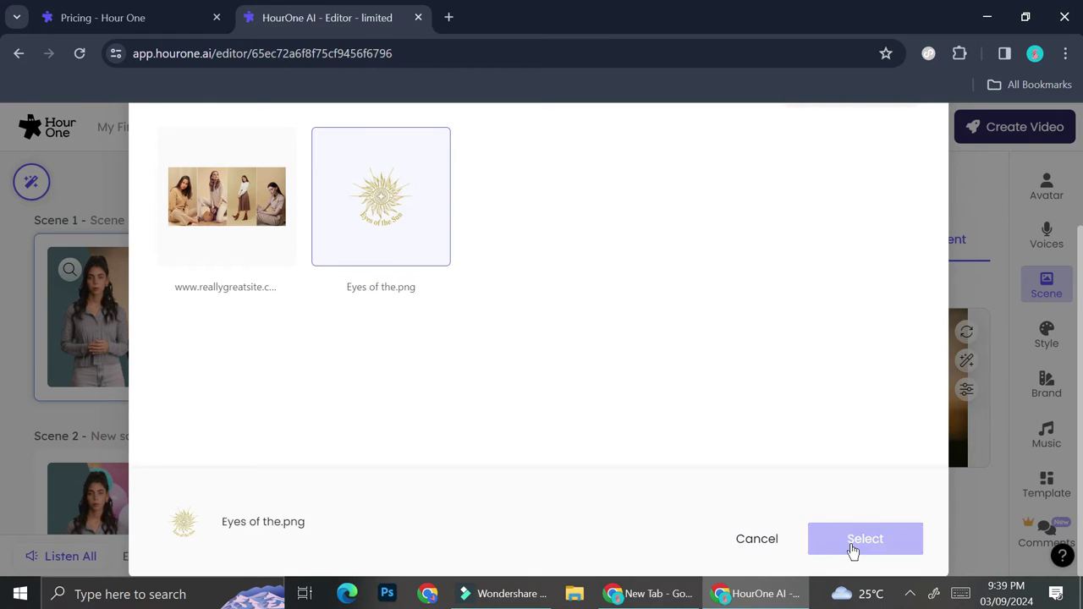
pyautogui.scroll(-2, 267, 347)
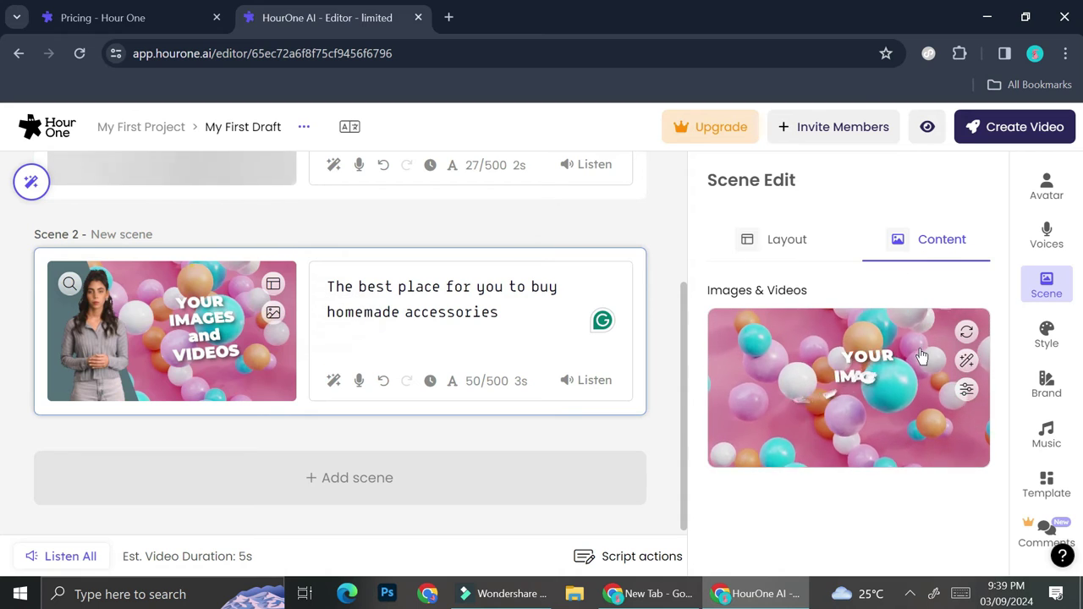
pyautogui.click(826, 353)
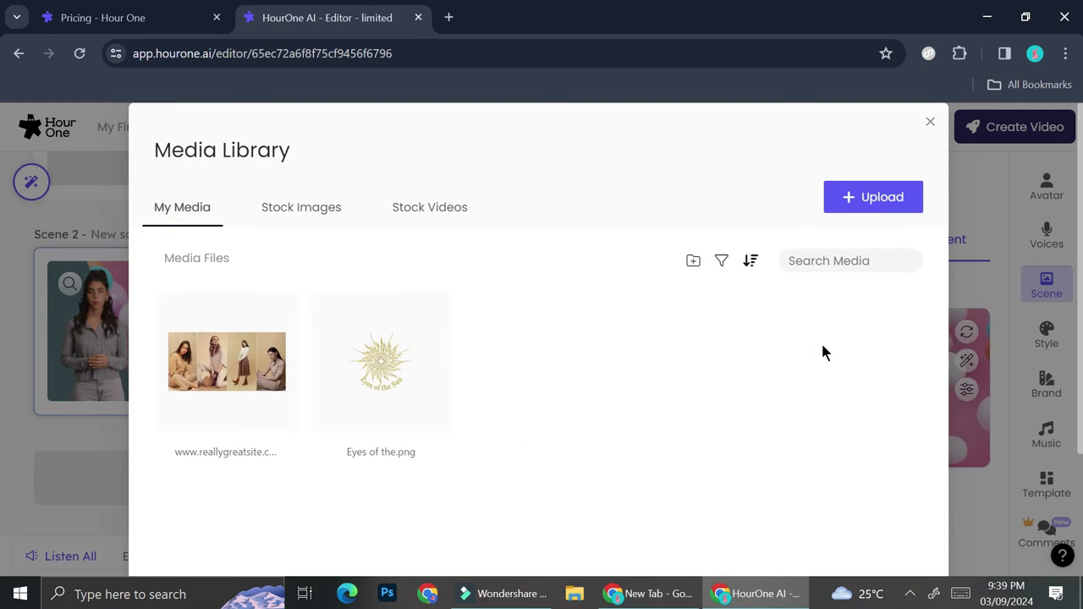
pyautogui.click(245, 360)
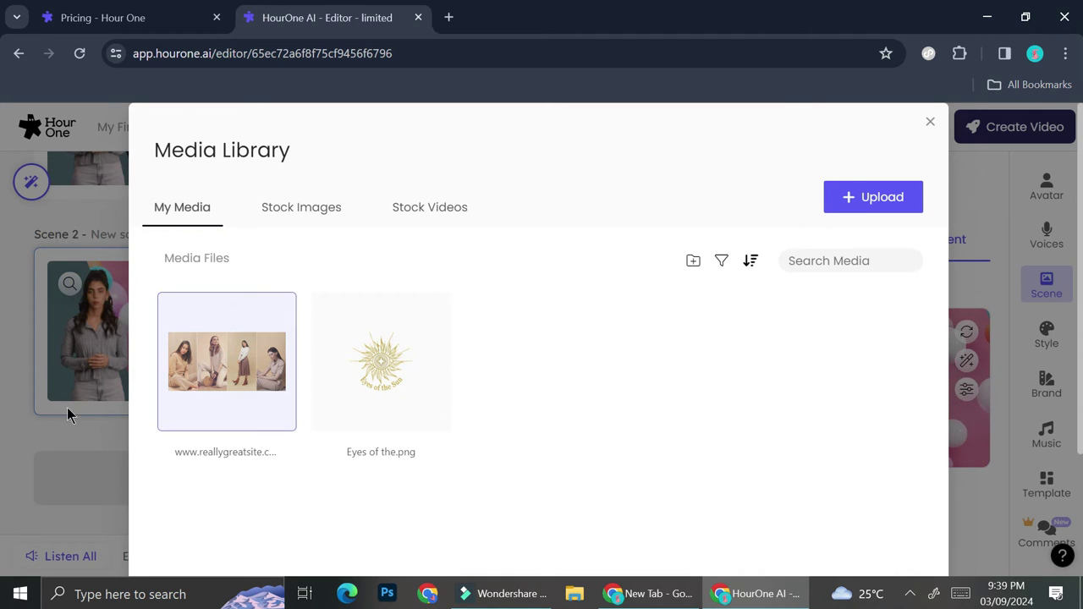
pyautogui.scroll(-2, 506, 394)
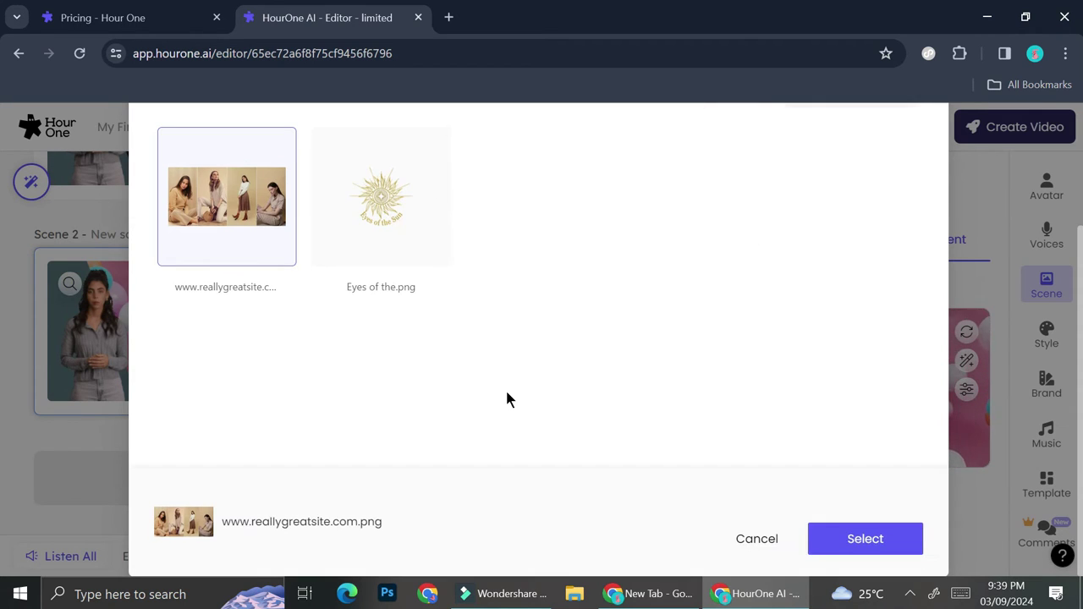
pyautogui.click(906, 546)
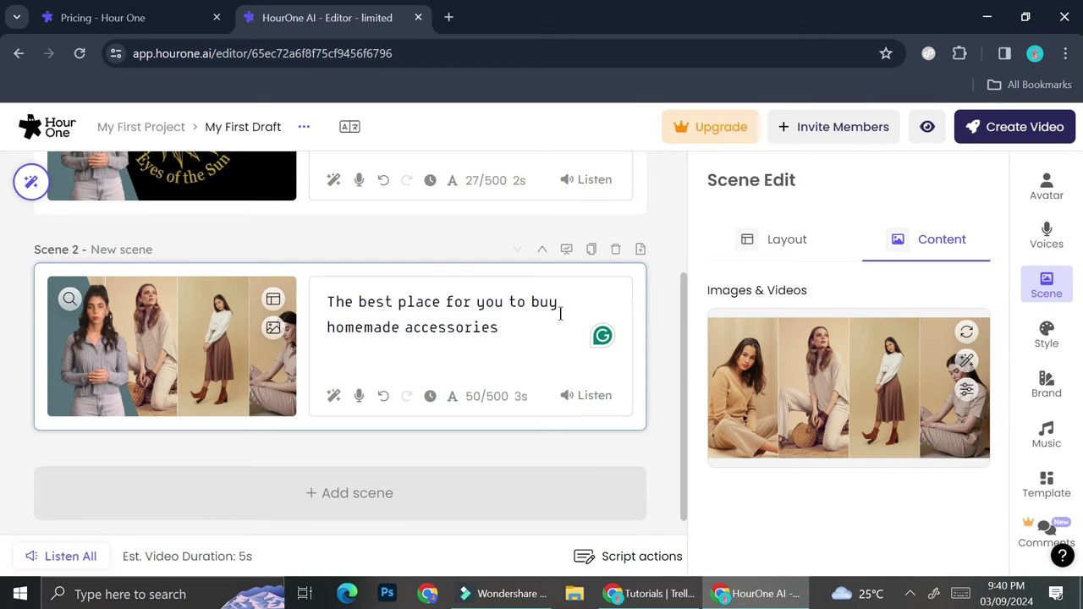
pyautogui.scroll(2, 560, 315)
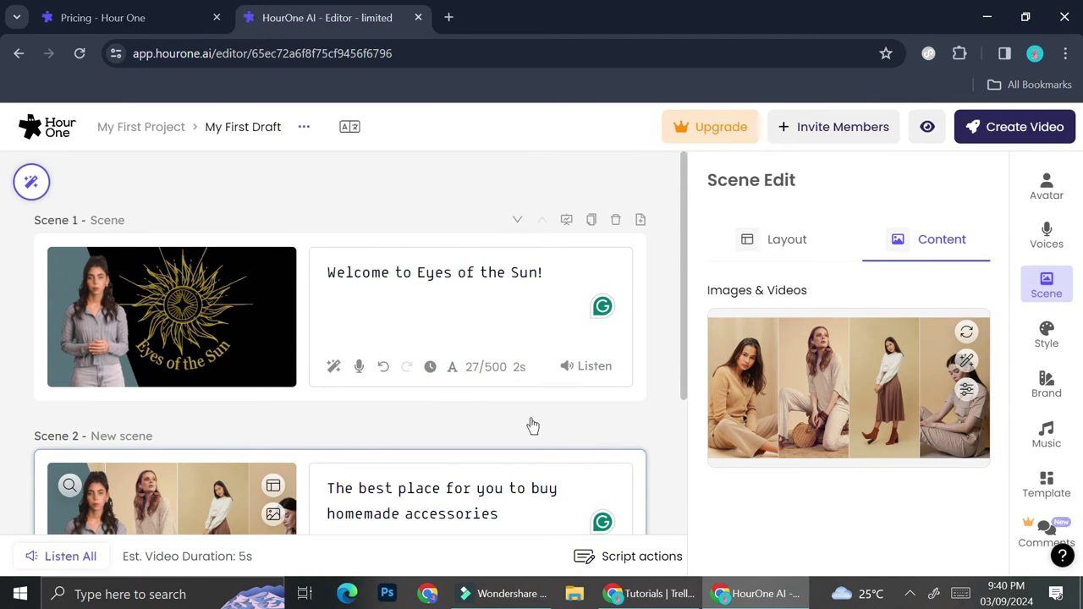
pyautogui.scroll(-2, 532, 426)
pyautogui.scroll(1, 530, 424)
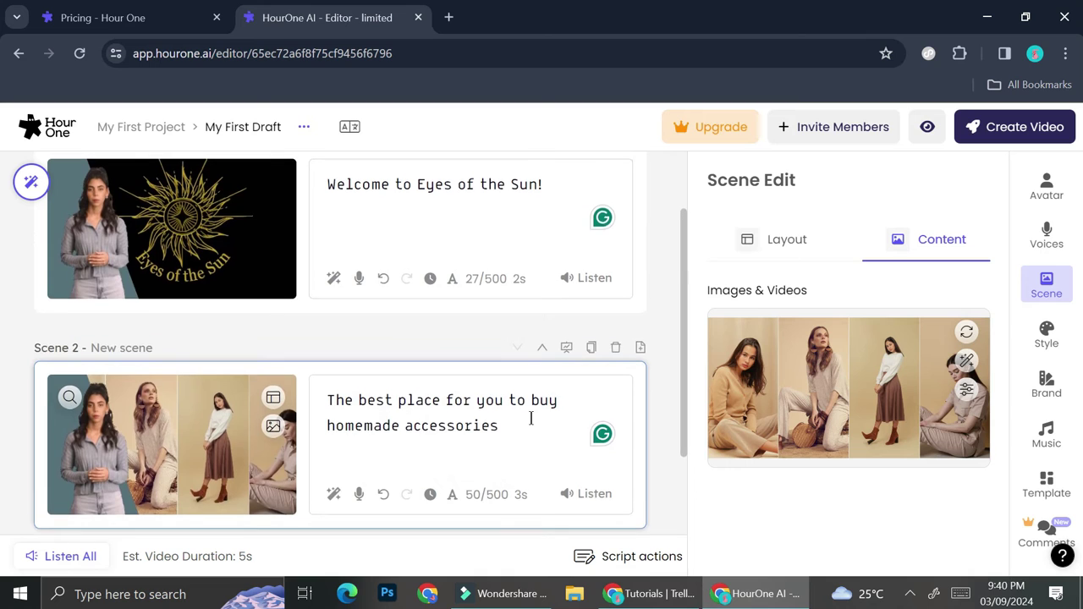
pyautogui.scroll(1, 530, 415)
pyautogui.scroll(-2, 530, 419)
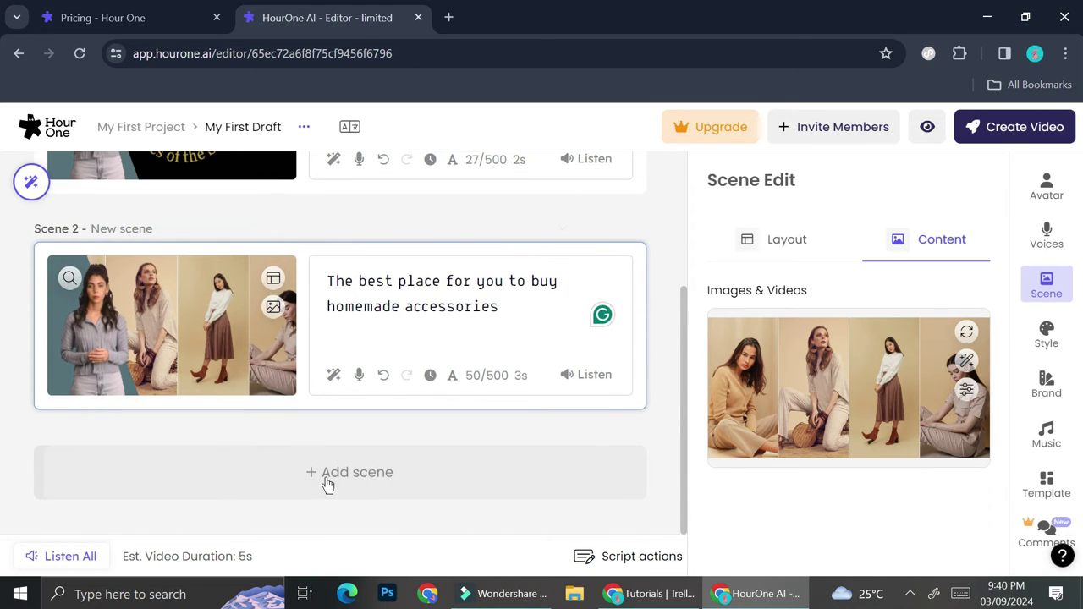
# - Add a third scene that uses the centred title layout
pyautogui.click(383, 479)
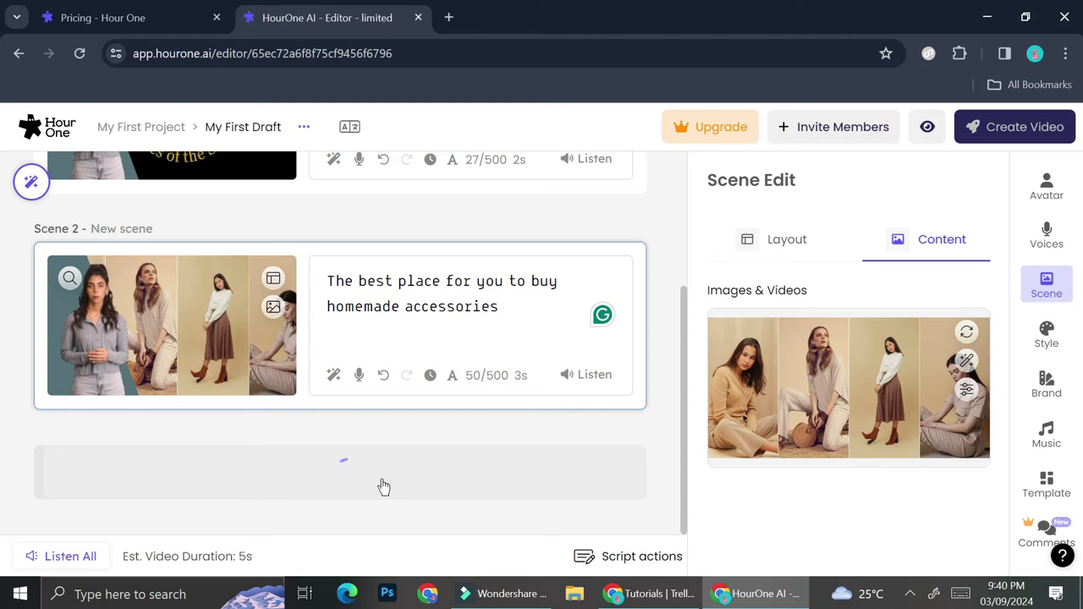
pyautogui.scroll(-2, 453, 442)
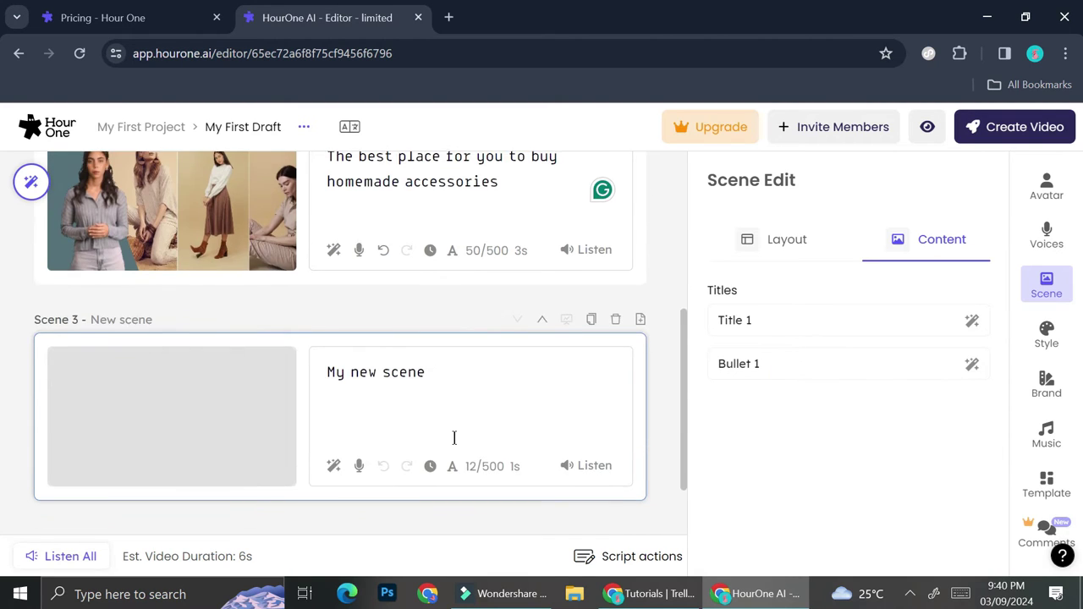
pyautogui.click(797, 243)
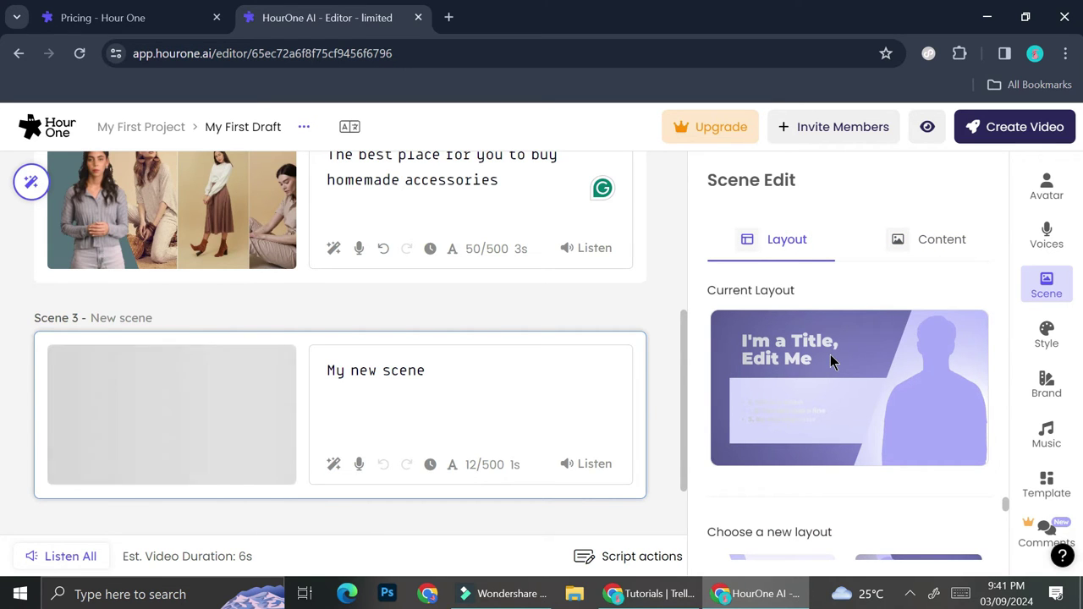
pyautogui.scroll(-1, 777, 552)
pyautogui.click(773, 542)
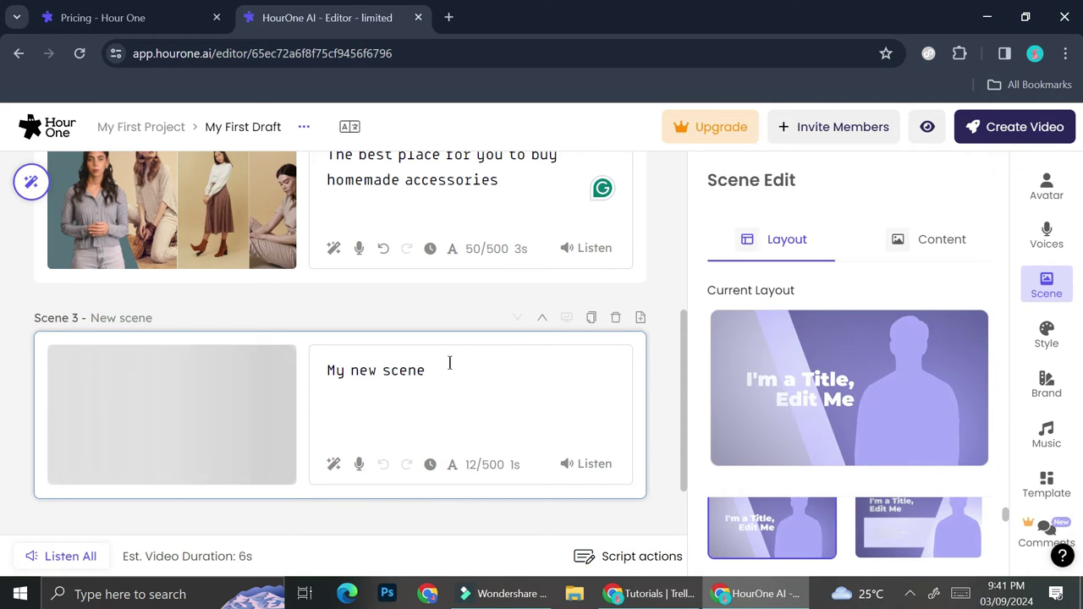
# - Set Scene 3's script to 'Shop now, and get 50% dicsount on your first purchase!'
pyautogui.moveTo(447, 363); pyautogui.dragTo(254, 370)
pyautogui.write('Sho')
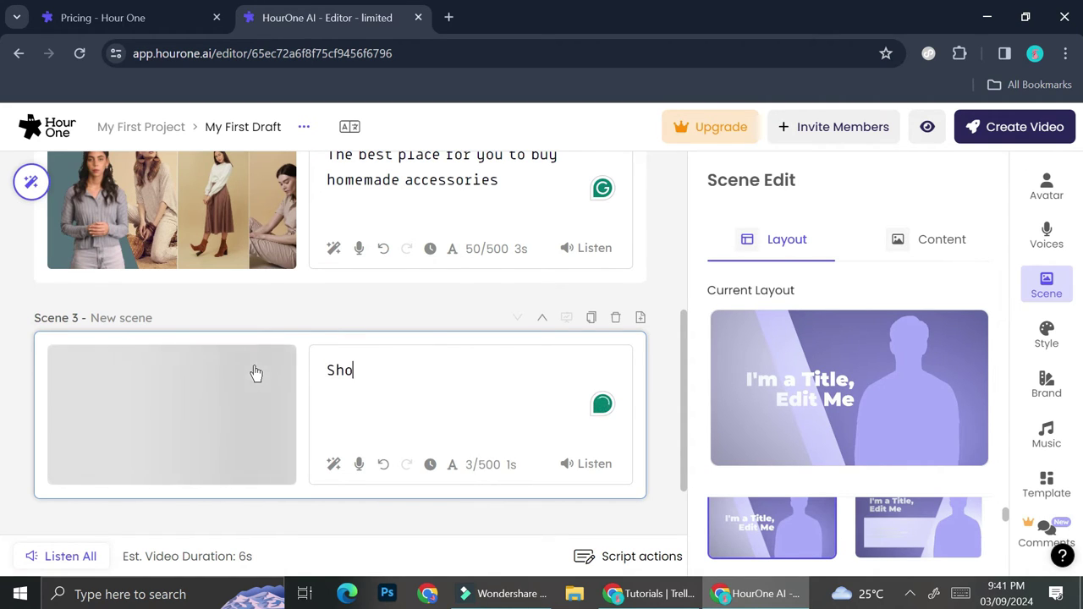
pyautogui.write('p now, an')
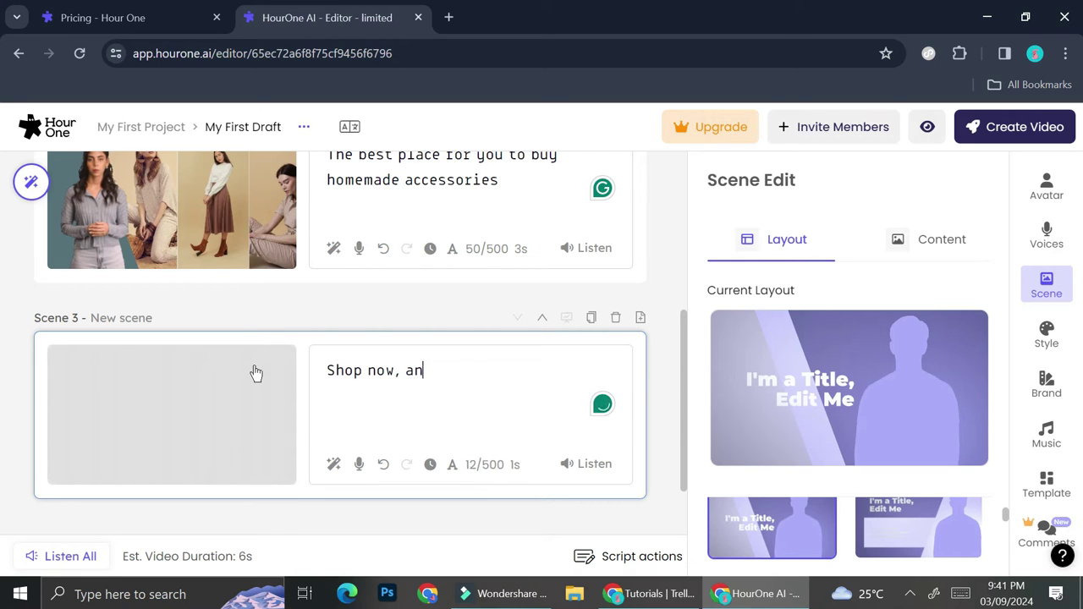
pyautogui.write('d get 50%')
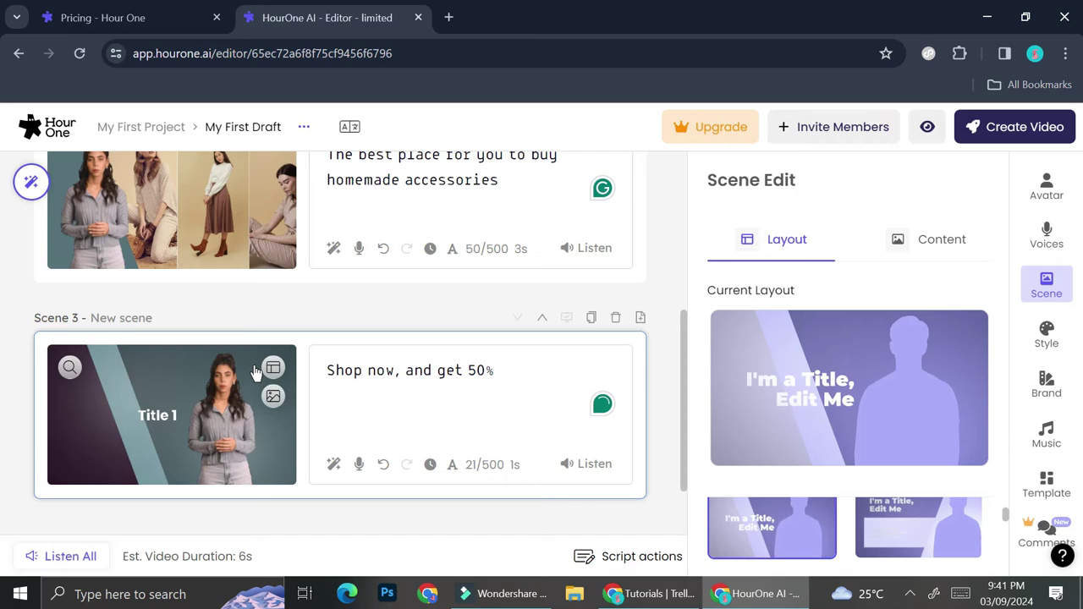
pyautogui.write(' dicsount')
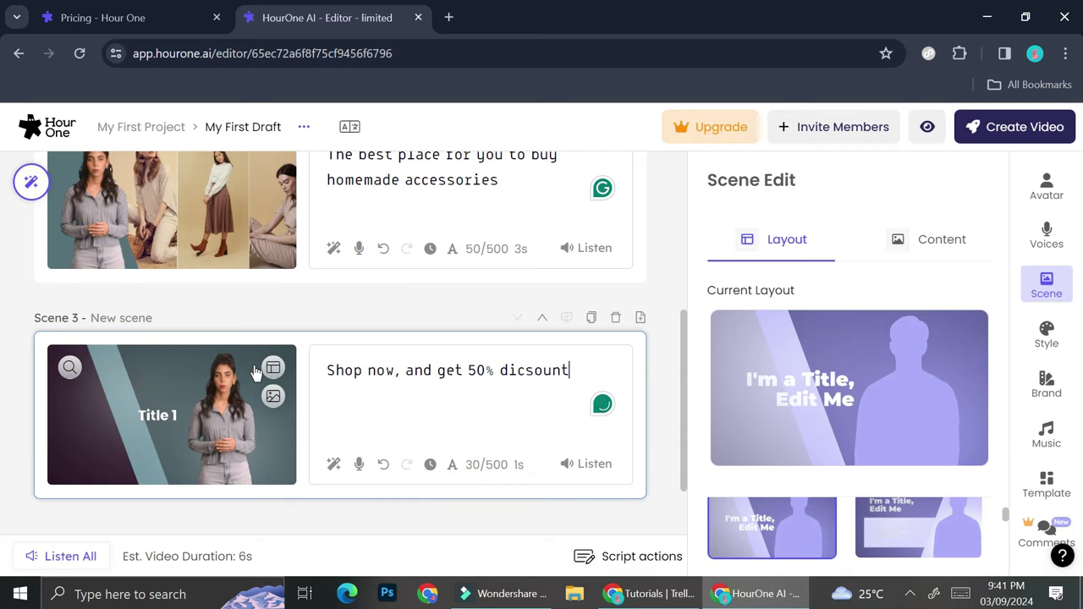
pyautogui.write(' on your first p')
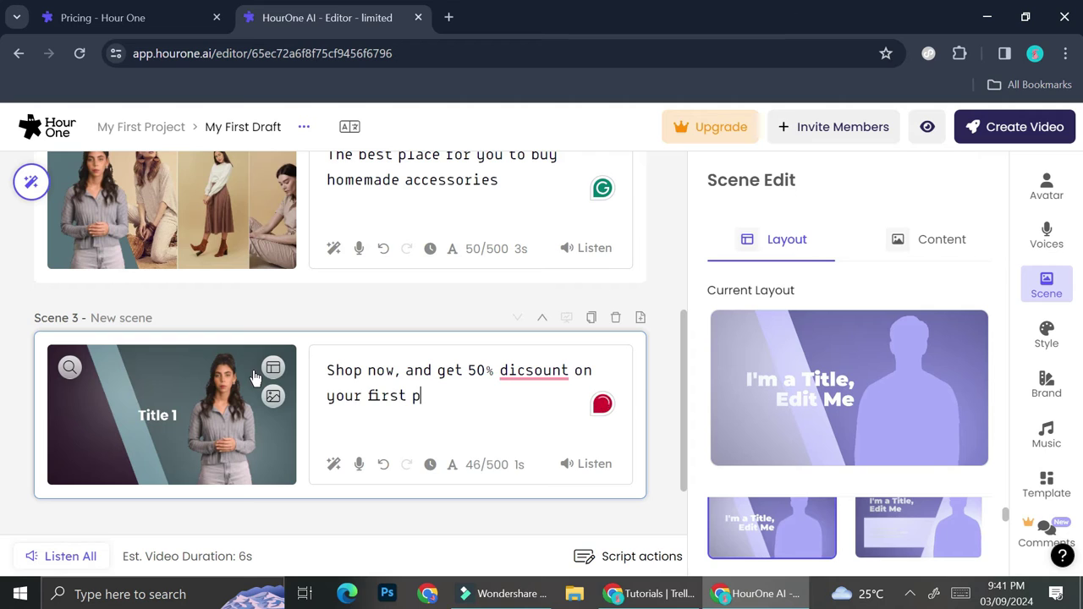
pyautogui.write('urchase!')
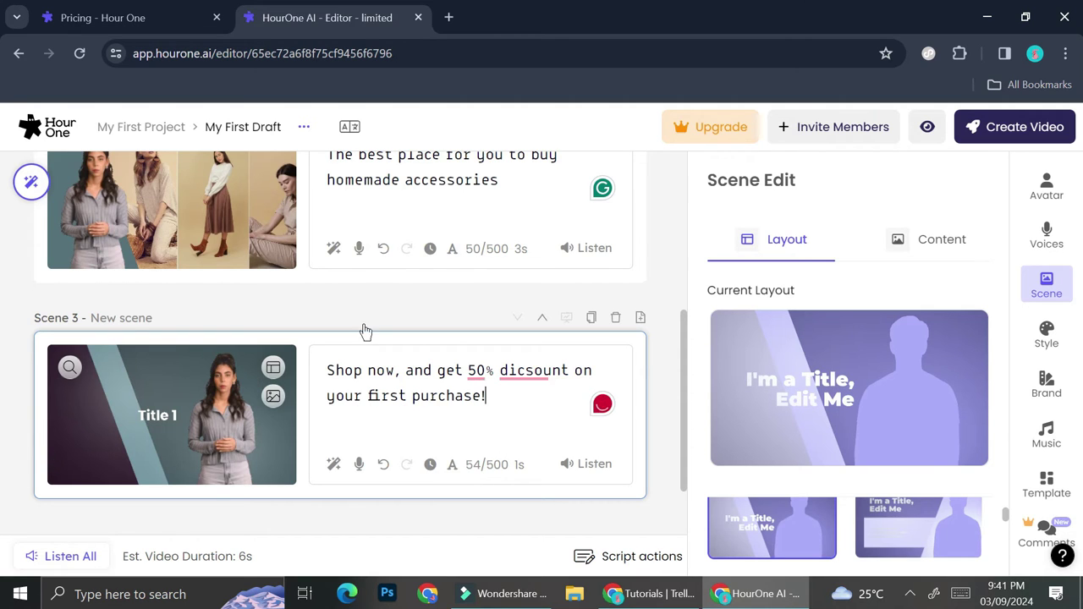
pyautogui.click(938, 241)
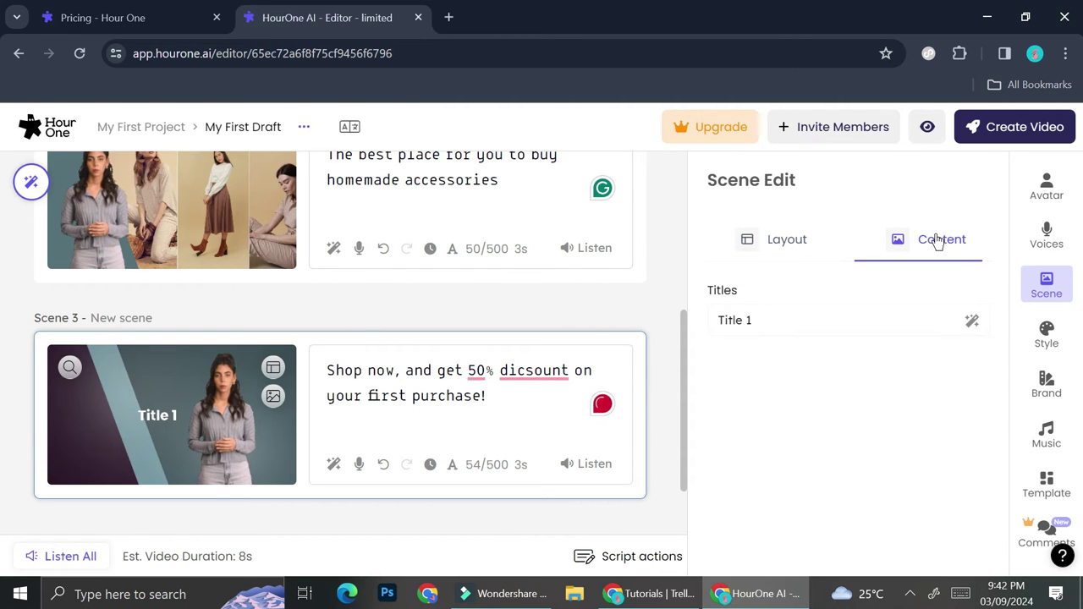
pyautogui.click(830, 327)
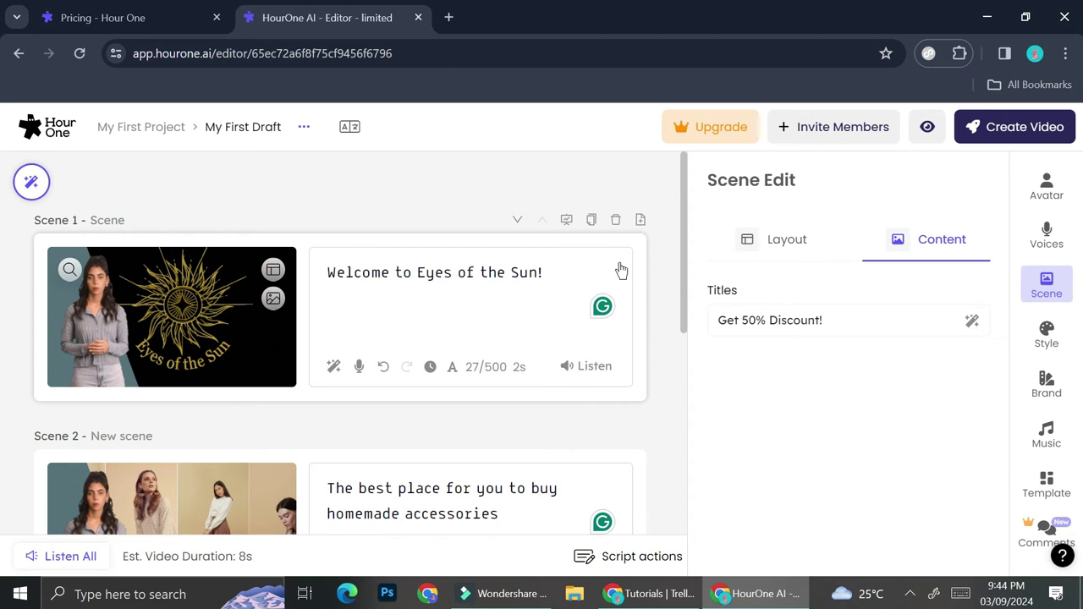
# - Rewrite Scene 1's script in a Professional tone using the Script Wizard
pyautogui.click(335, 367)
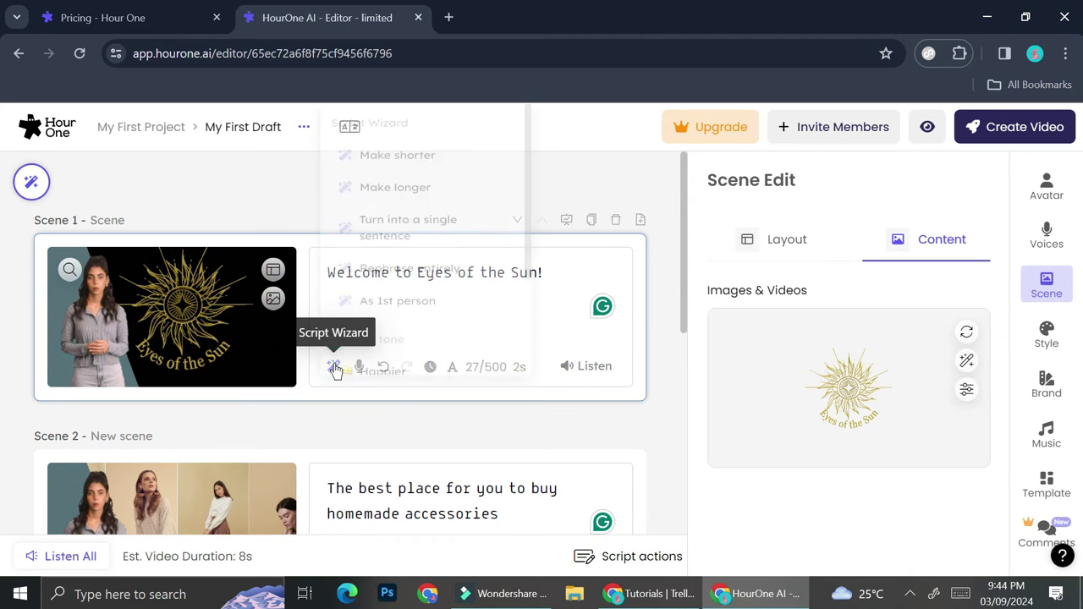
pyautogui.scroll(-1, 400, 329)
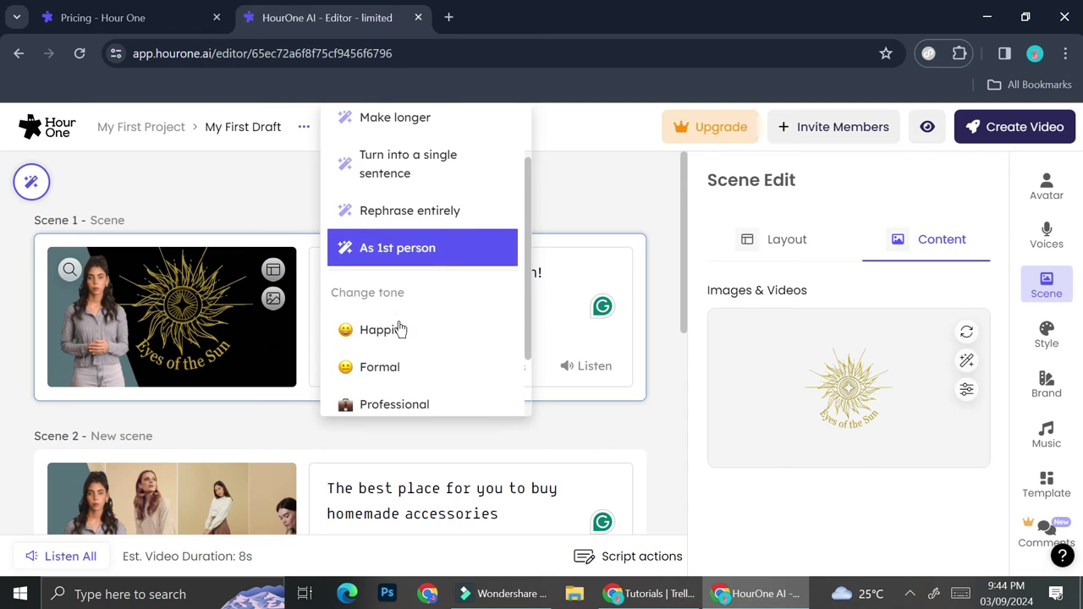
pyautogui.scroll(2, 400, 329)
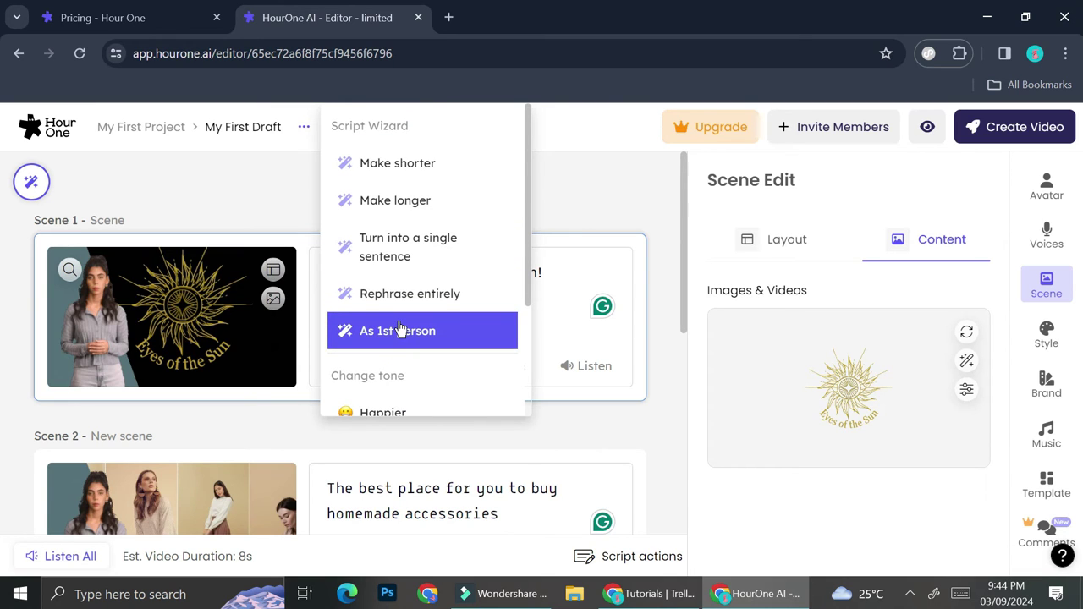
pyautogui.scroll(-1, 400, 328)
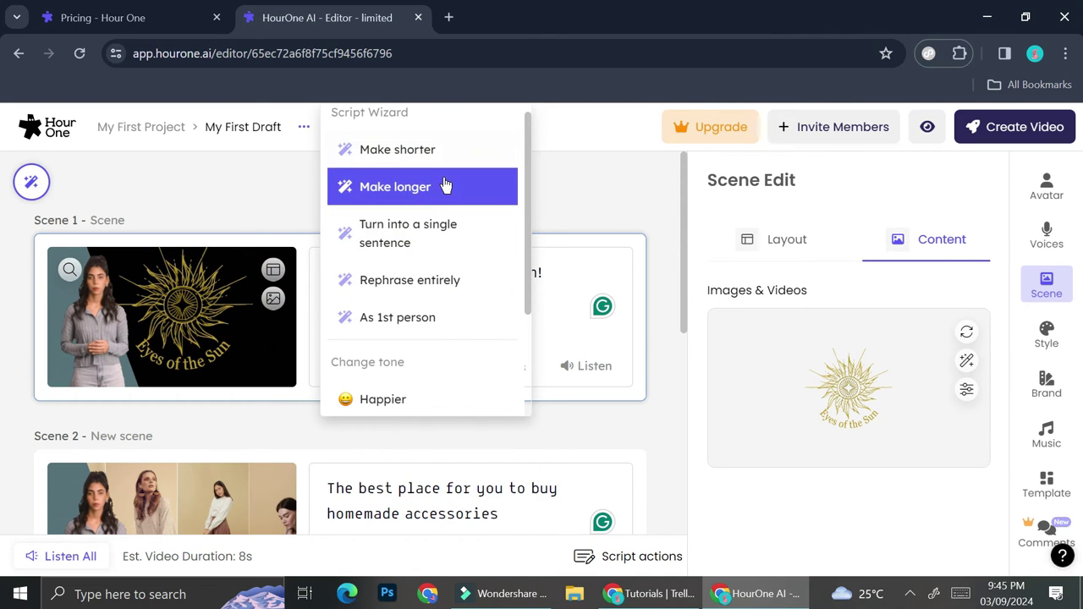
pyautogui.scroll(-1, 445, 184)
pyautogui.scroll(-3, 435, 217)
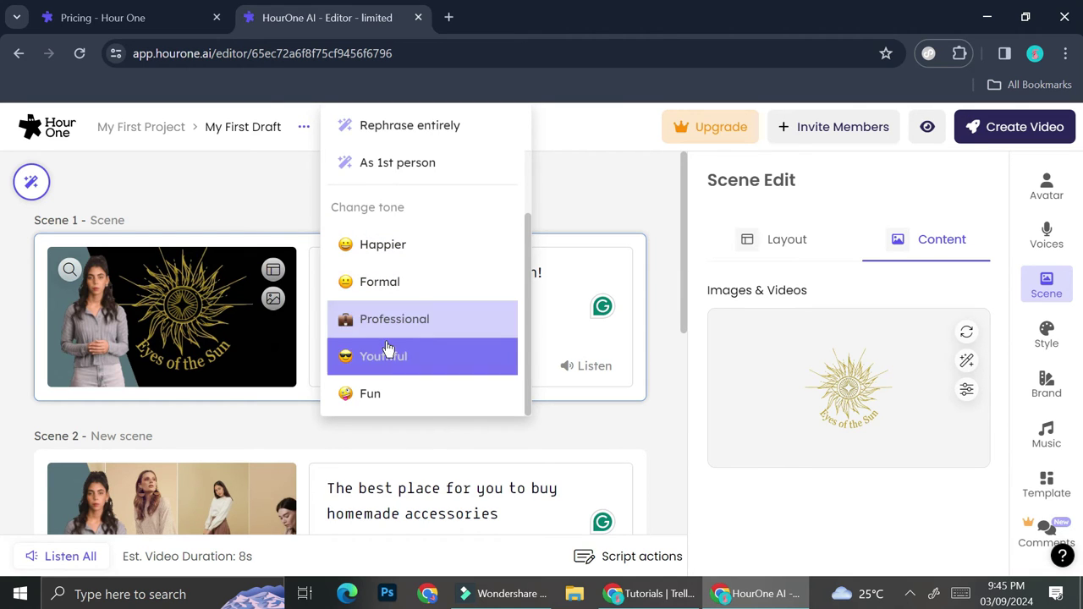
pyautogui.click(415, 326)
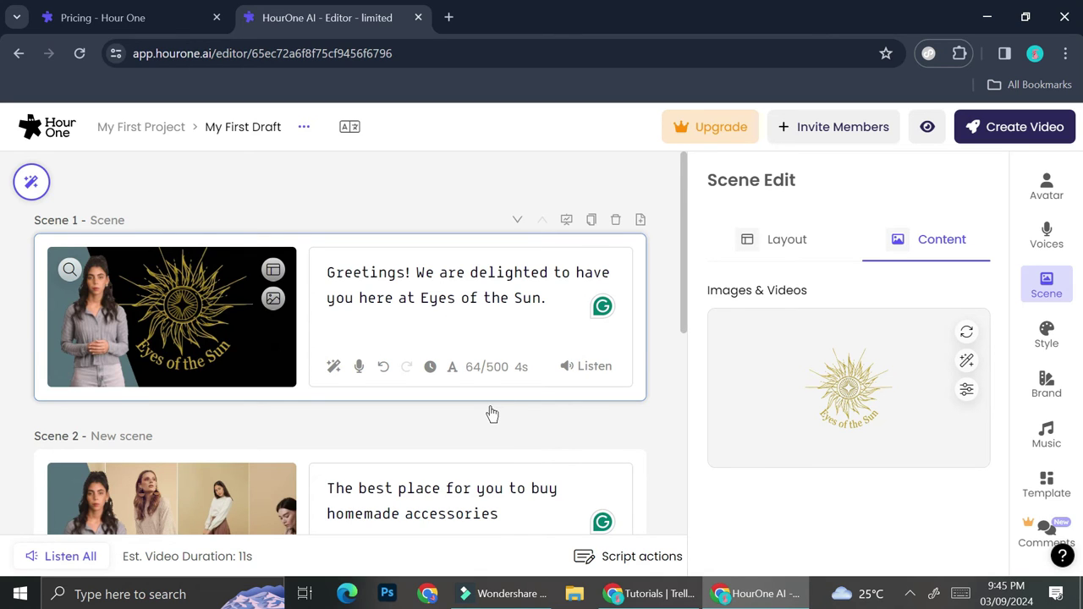
pyautogui.scroll(-4, 491, 414)
# - Preview the Elli voice, choose Ava – English (US), and play Scene 1's script in it
pyautogui.scroll(4, 490, 406)
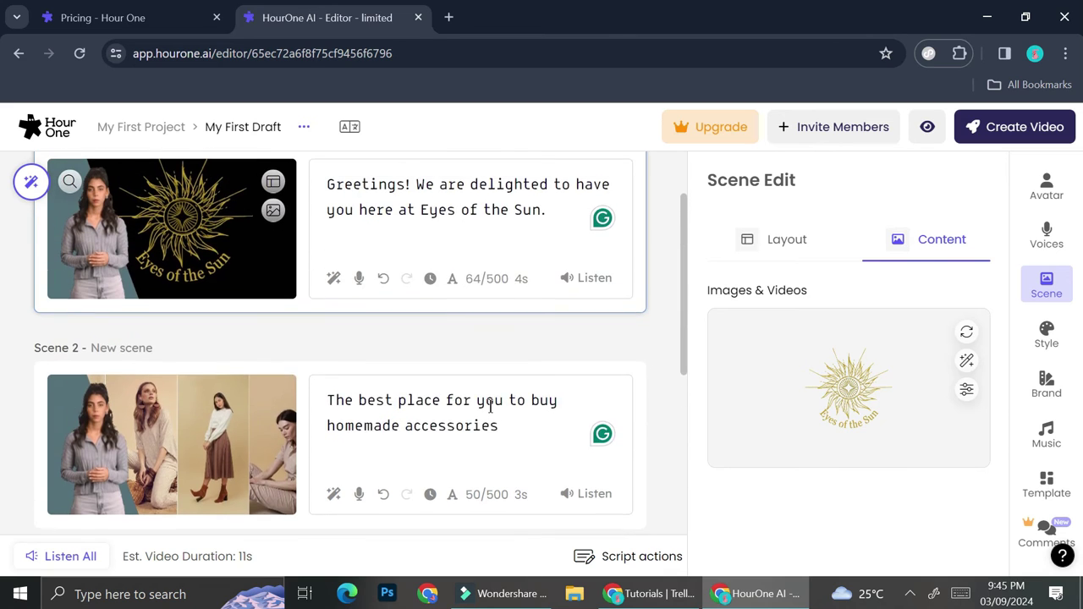
pyautogui.click(1048, 237)
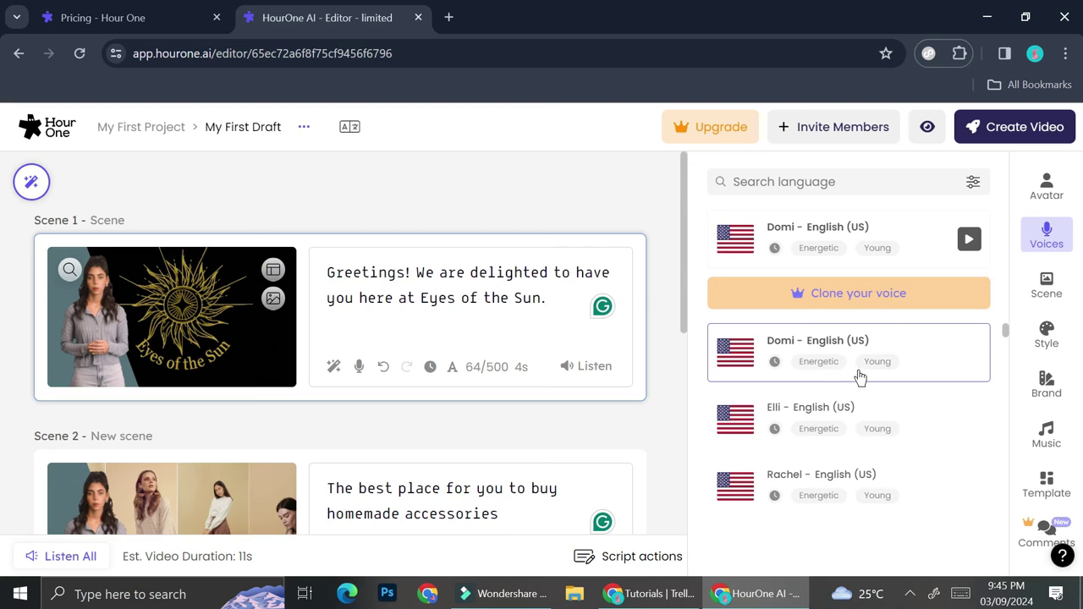
pyautogui.scroll(-1, 931, 415)
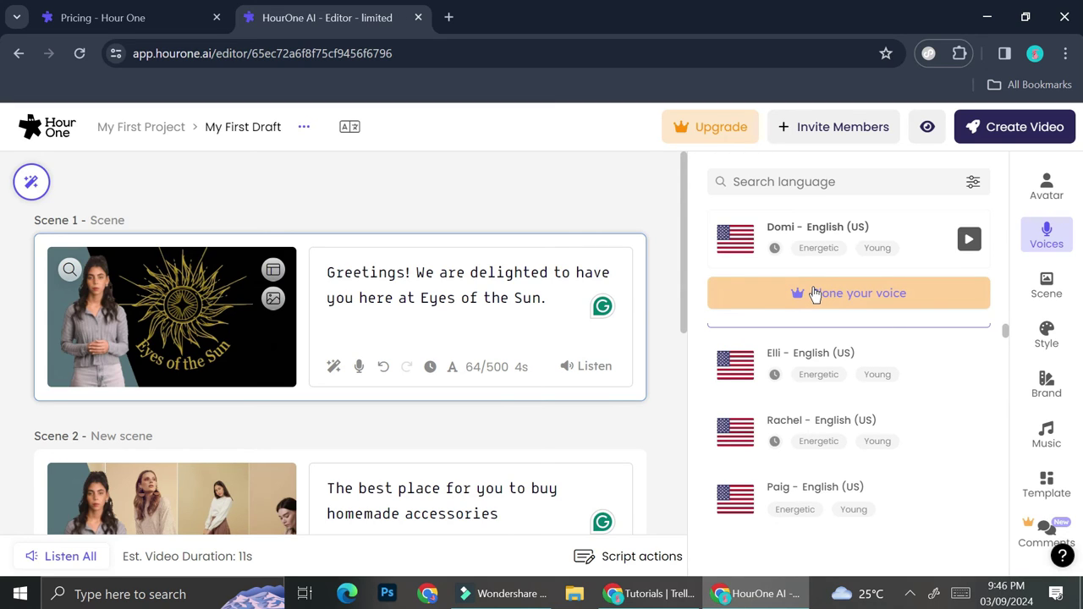
pyautogui.moveTo(970, 387)
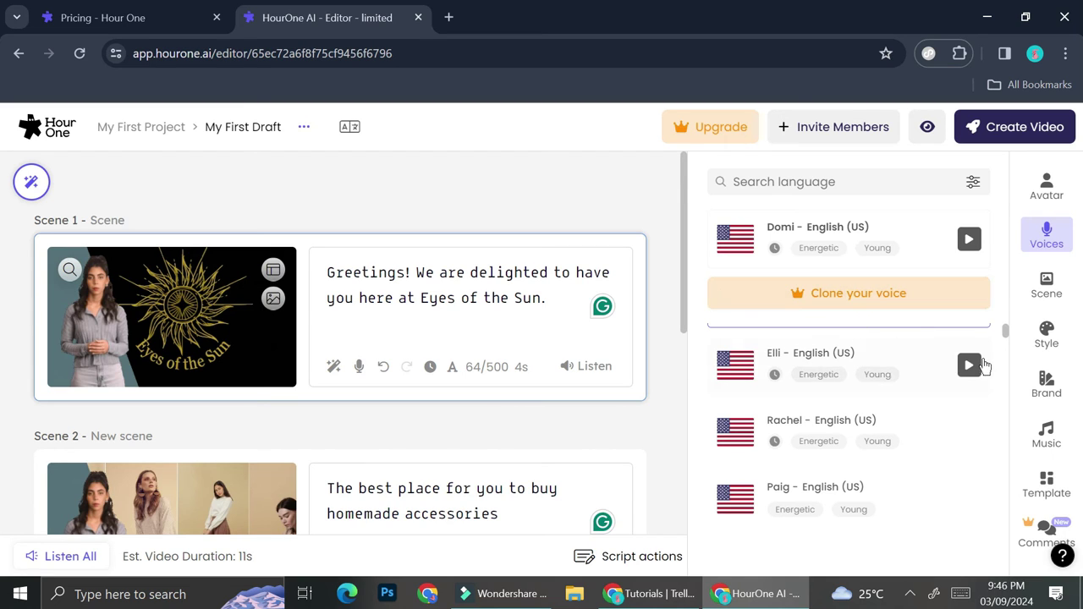
pyautogui.click(970, 366)
pyautogui.scroll(-2, 750, 498)
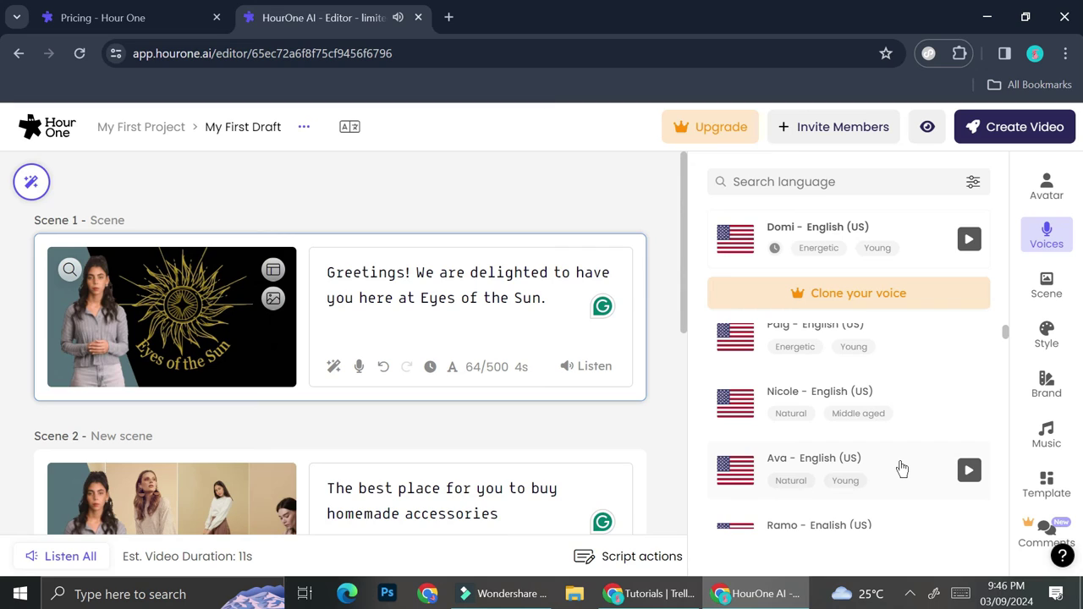
pyautogui.click(800, 475)
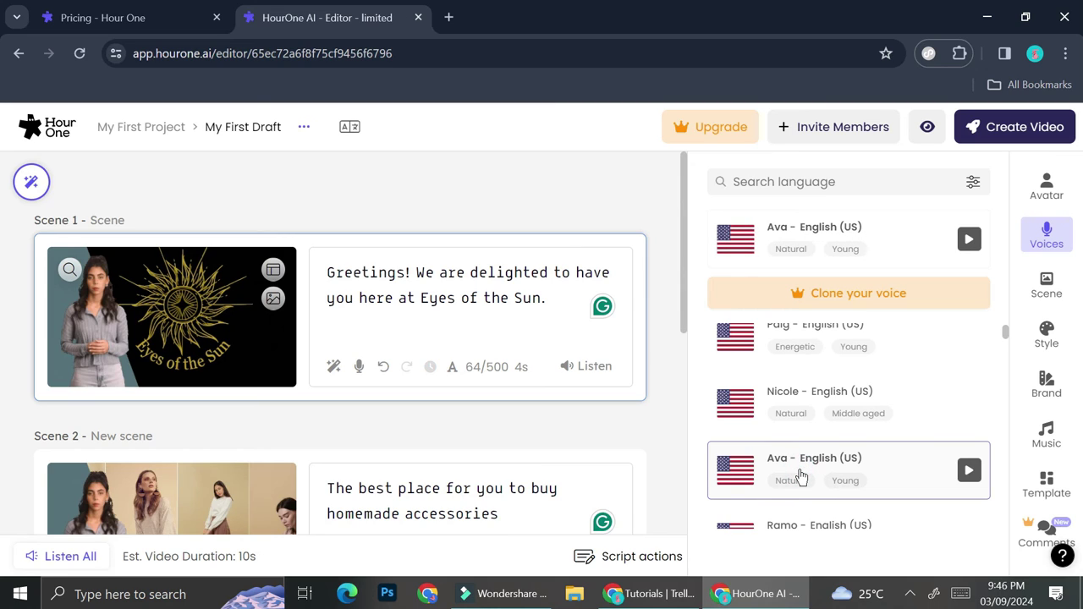
pyautogui.click(586, 366)
pyautogui.click(586, 366)
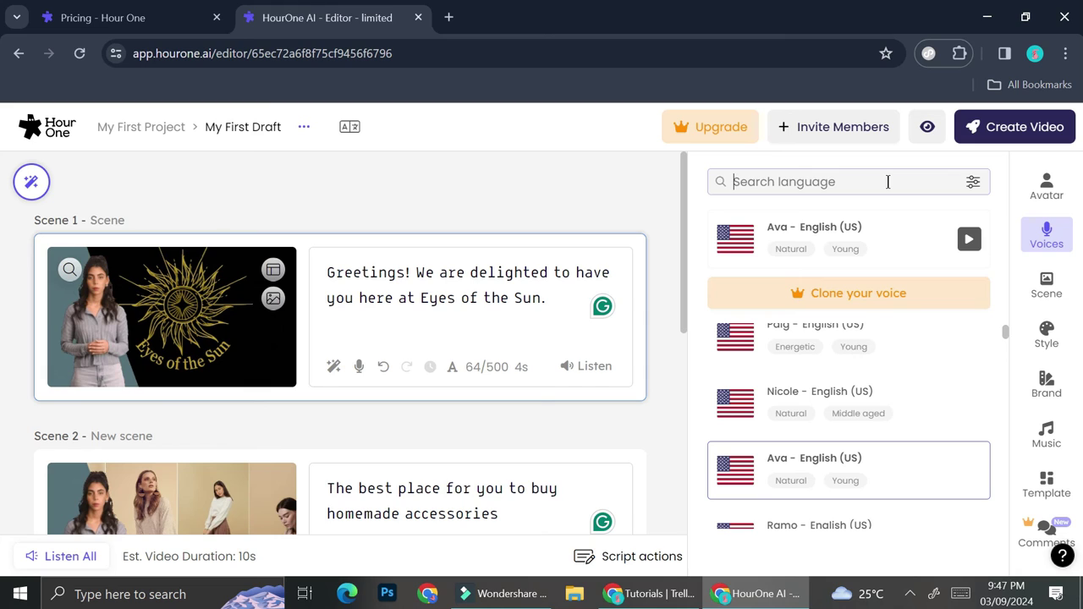
# - Search the voice list for 'french' and scroll through the results
pyautogui.write('french')
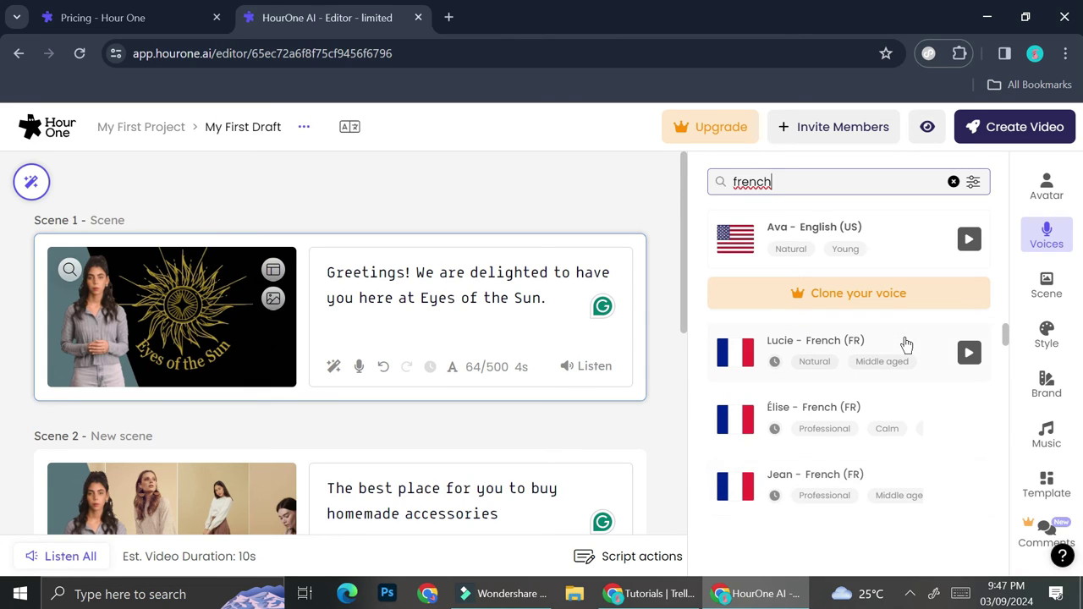
pyautogui.scroll(-1, 464, 428)
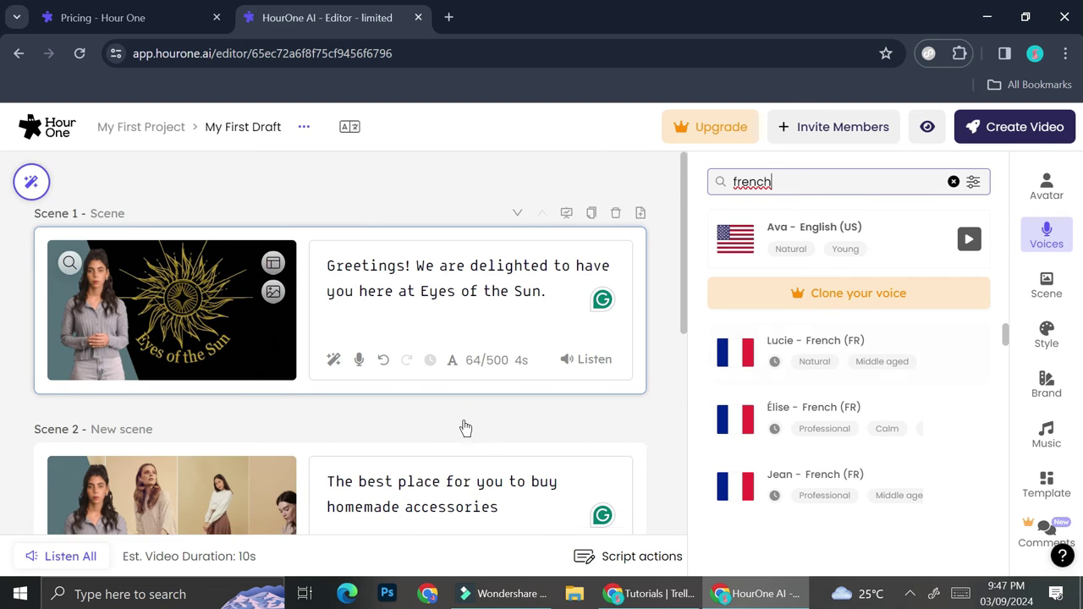
pyautogui.scroll(-2, 464, 423)
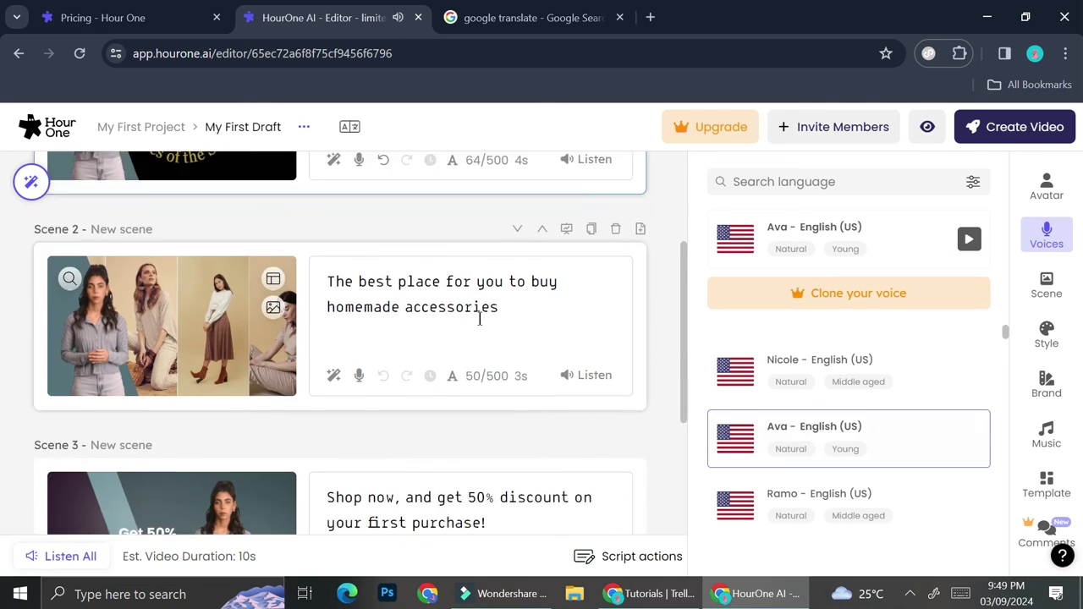
pyautogui.scroll(-3, 480, 313)
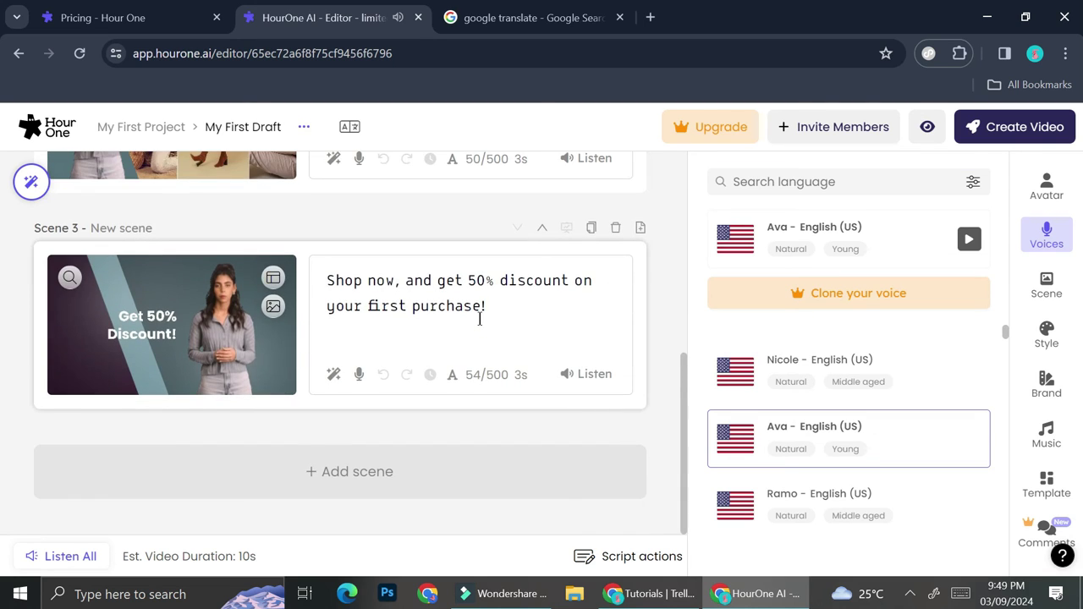
pyautogui.scroll(4, 479, 317)
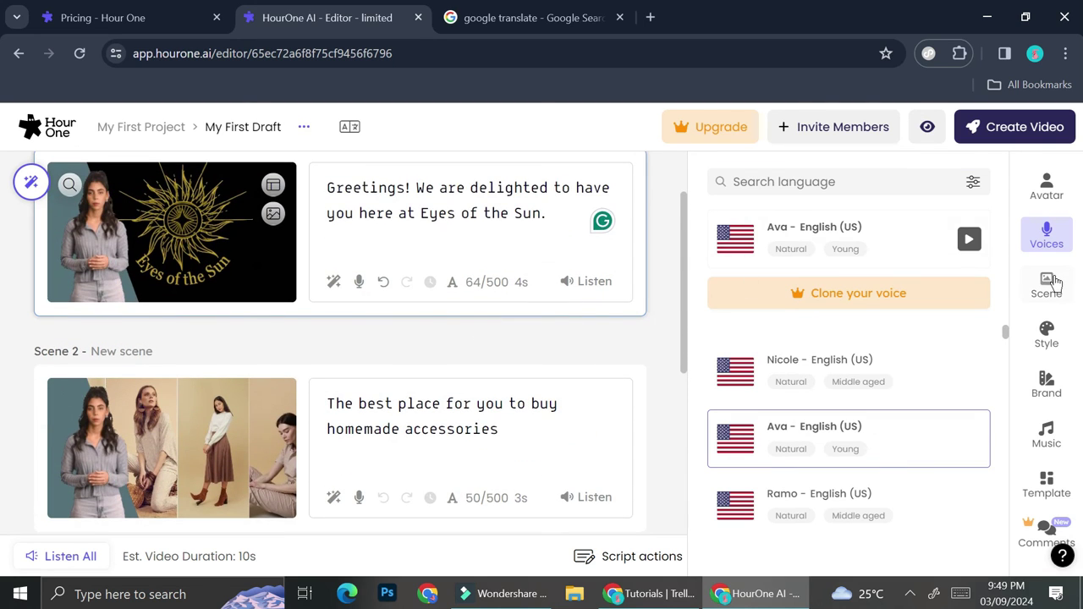
# - Apply the black, tan, maroon and white palette from the scene Style options
pyautogui.click(1050, 284)
pyautogui.click(1048, 338)
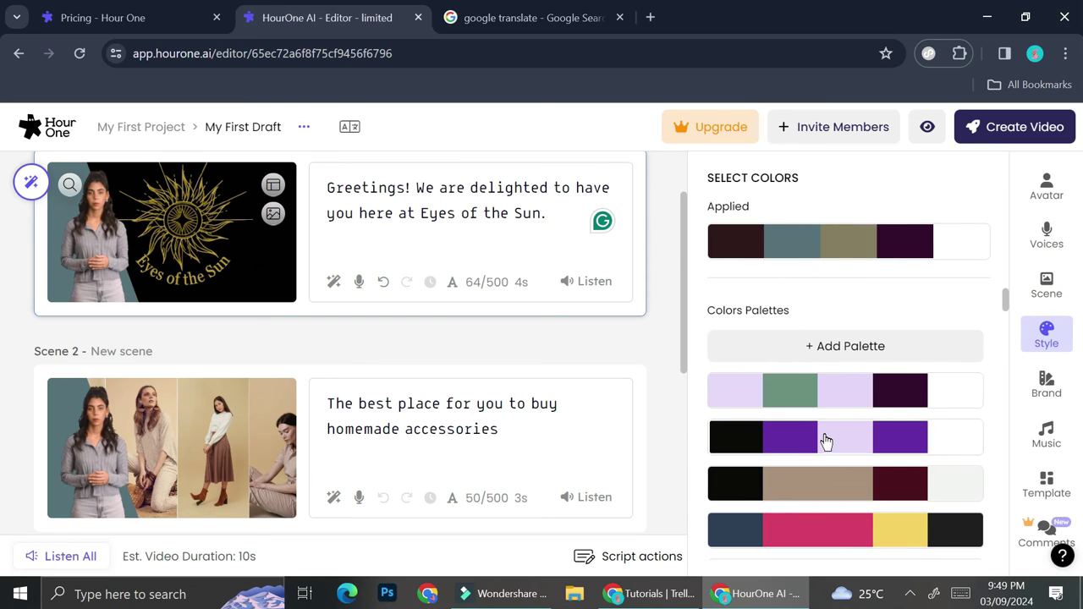
pyautogui.click(813, 475)
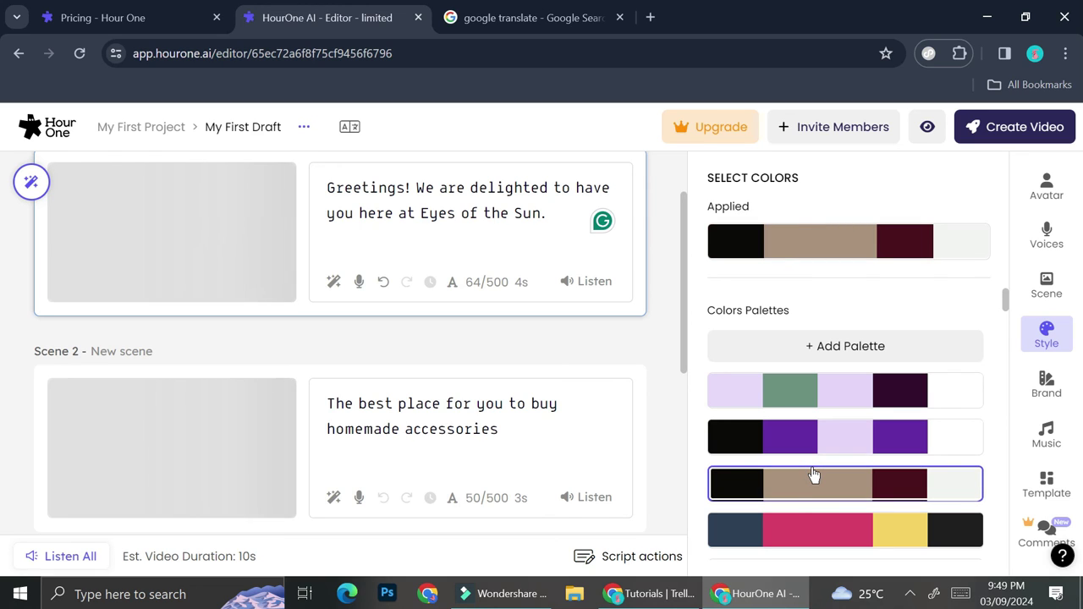
pyautogui.scroll(-3, 813, 476)
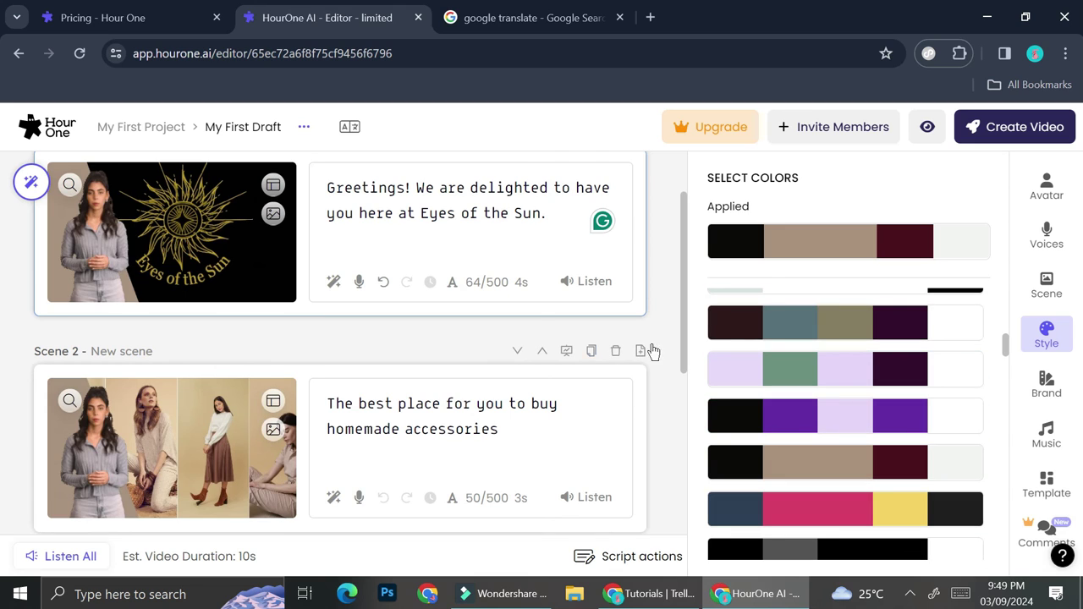
pyautogui.click(1034, 392)
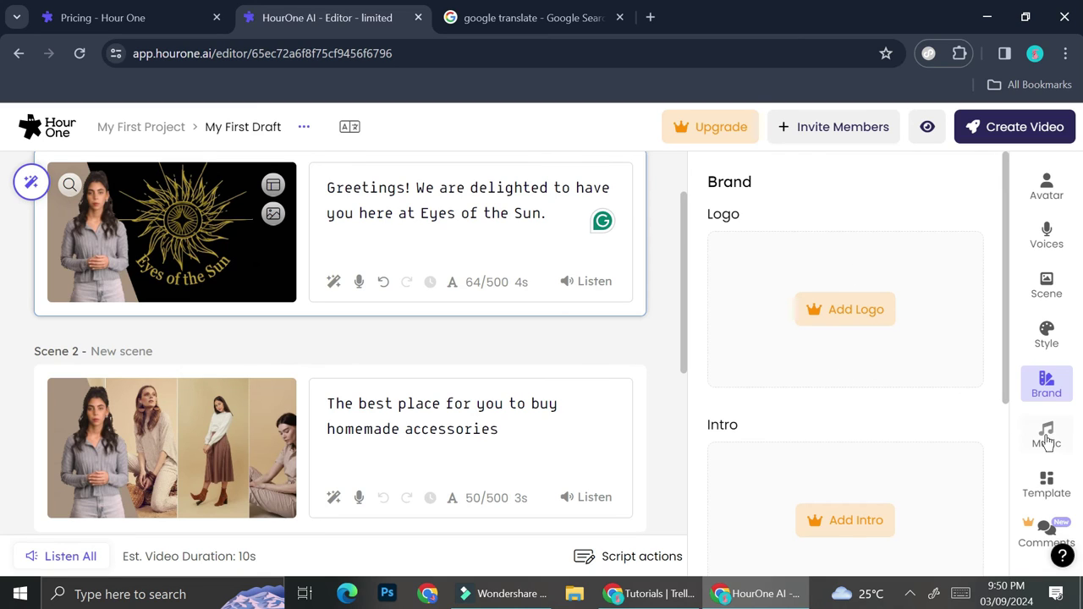
# - Look through the background music list and template gallery, then start rendering the video
pyautogui.click(1048, 438)
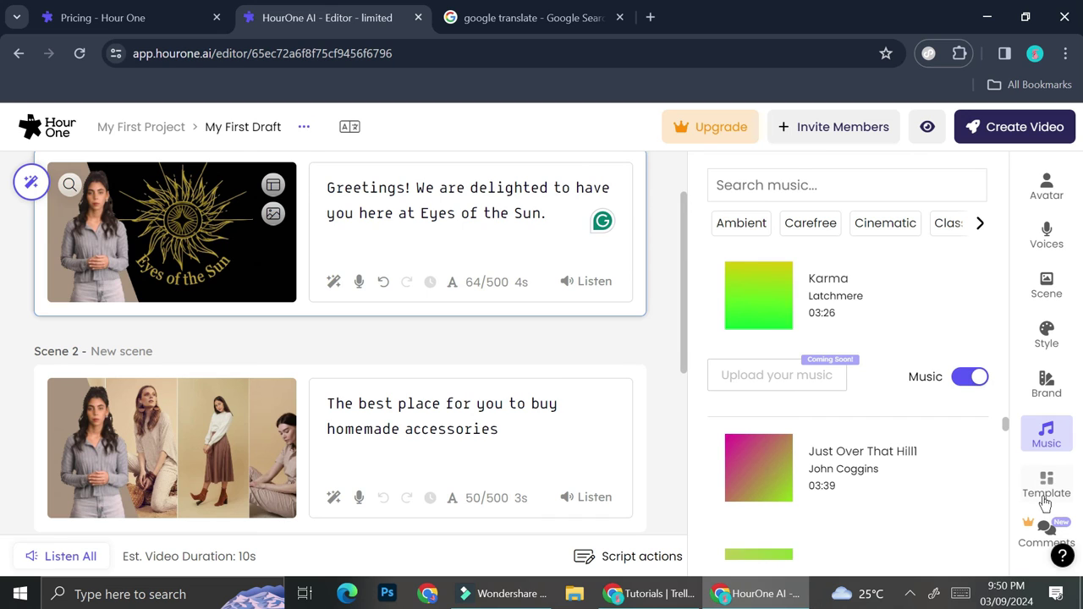
pyautogui.click(1047, 491)
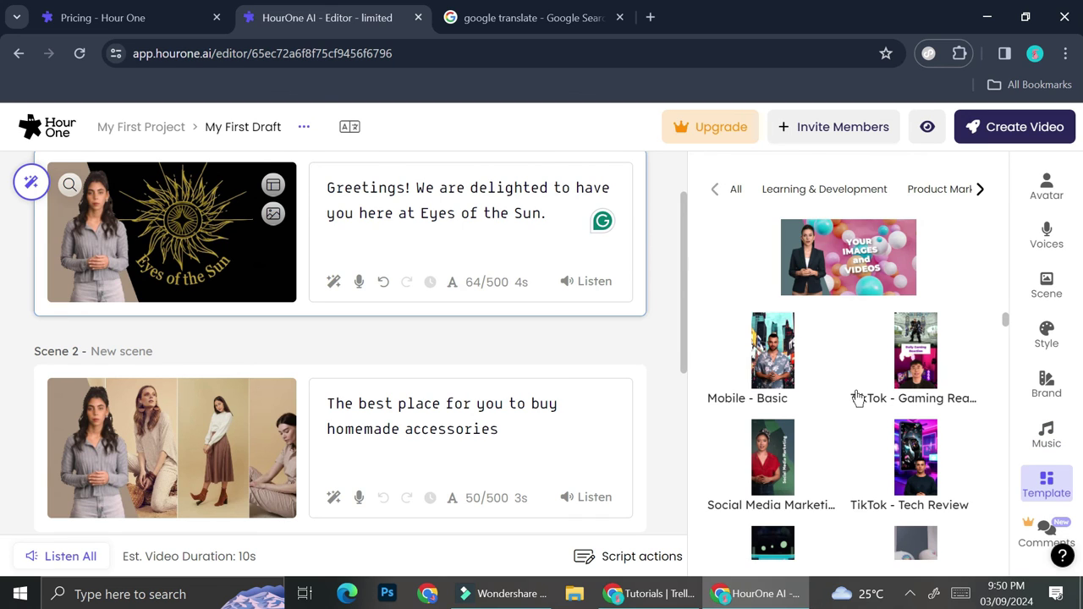
pyautogui.scroll(-2, 856, 396)
pyautogui.scroll(-2, 857, 396)
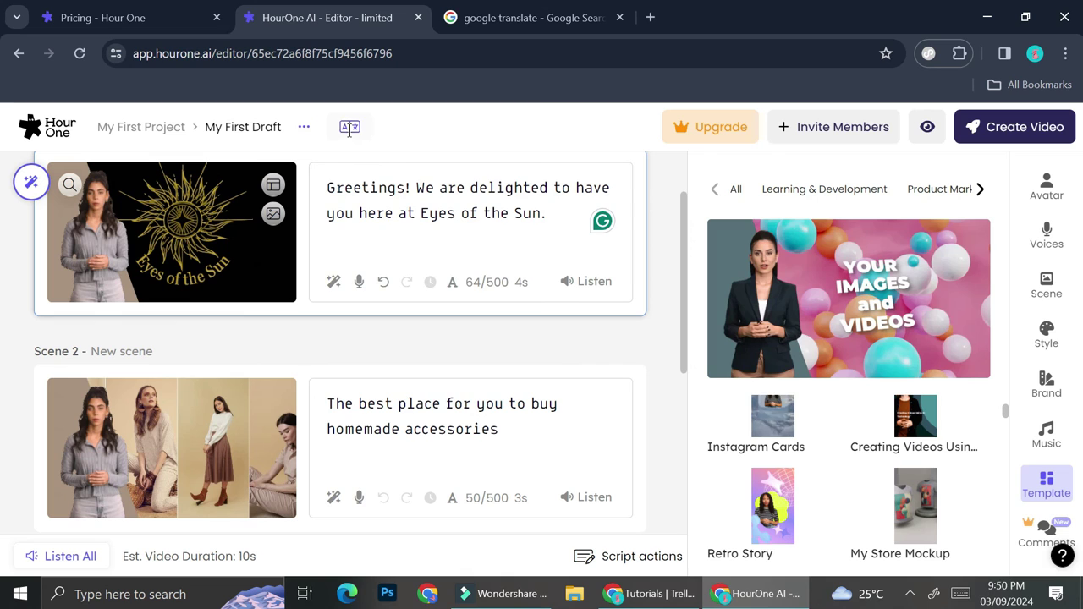
pyautogui.click(986, 143)
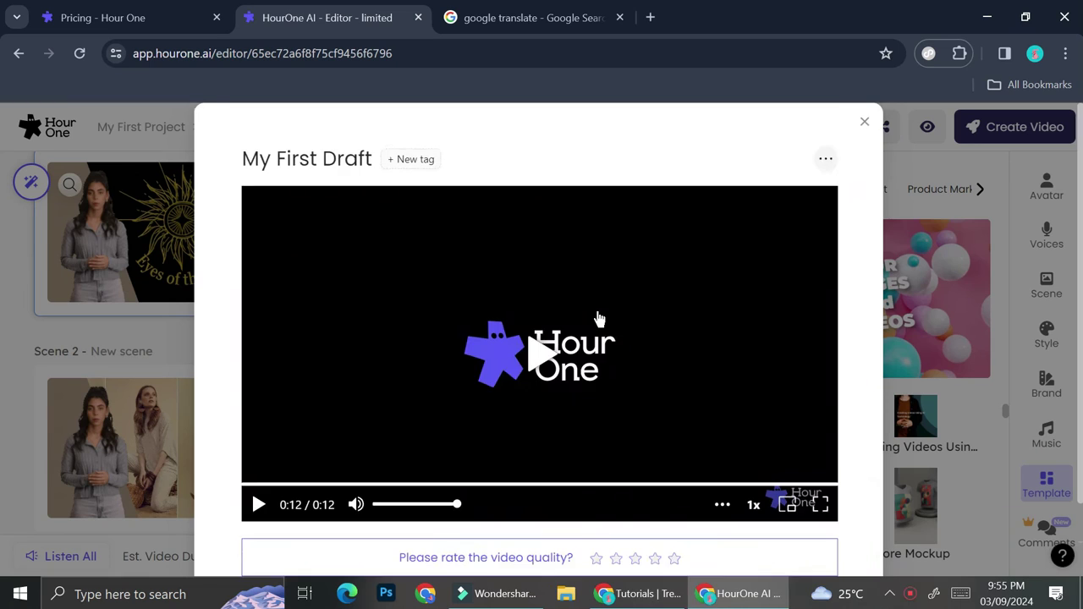
# - Copy the share link for the rendered 12-second 'My First Draft' video
pyautogui.scroll(-1, 598, 318)
pyautogui.click(457, 519)
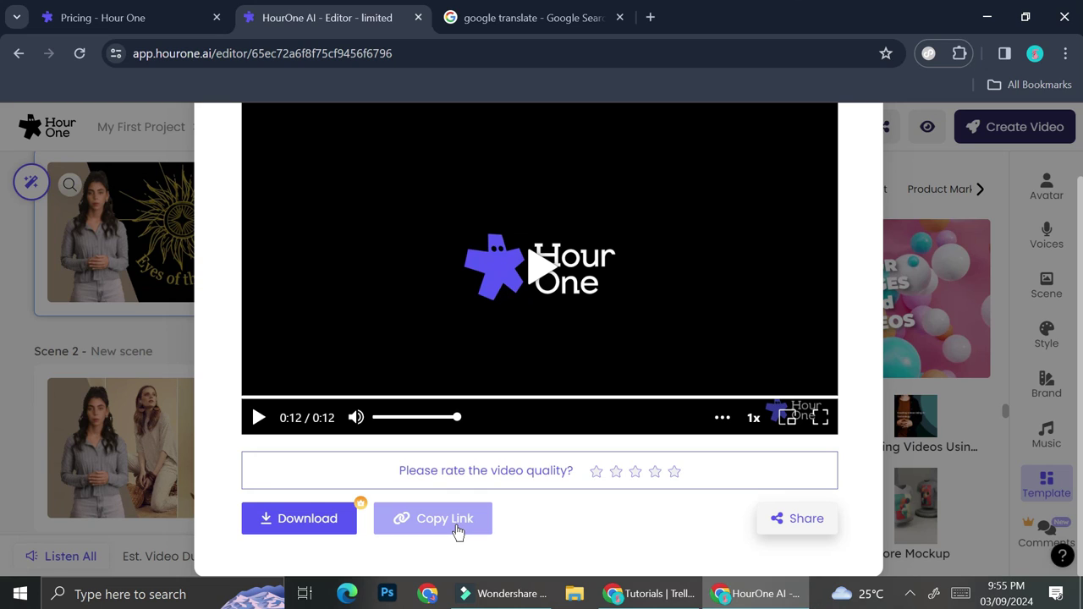